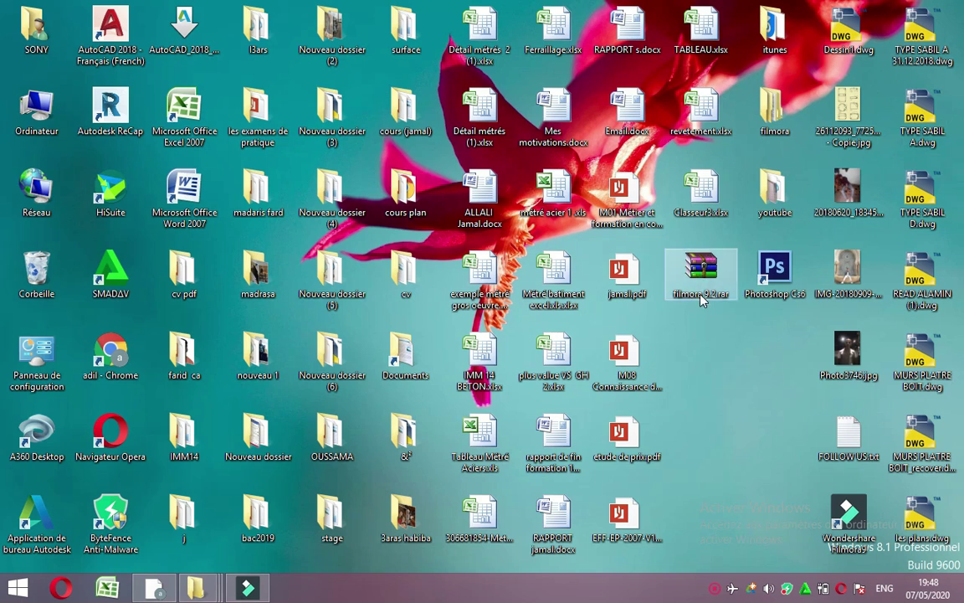
# Extract filmora 9.2.rar onto the desktop and dismiss the request to replace the existing FOLLOW US.txt.
pyautogui.rightClick(701, 300)
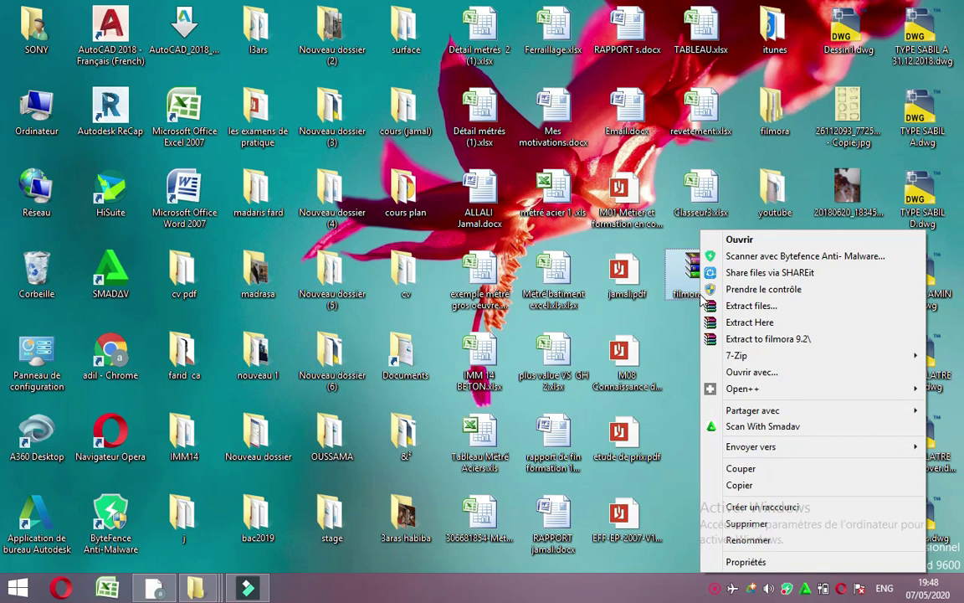
pyautogui.click(757, 323)
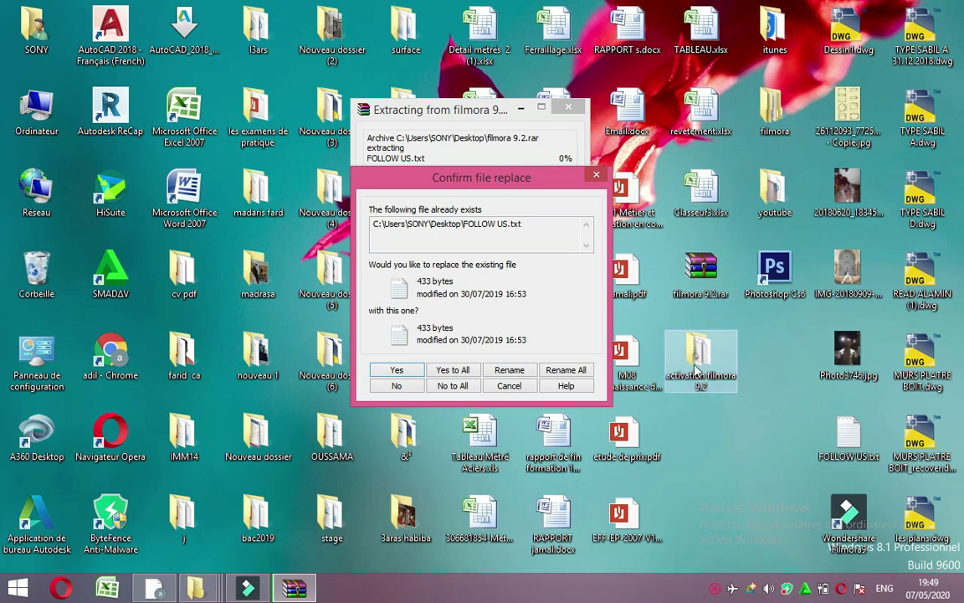
pyautogui.click(590, 180)
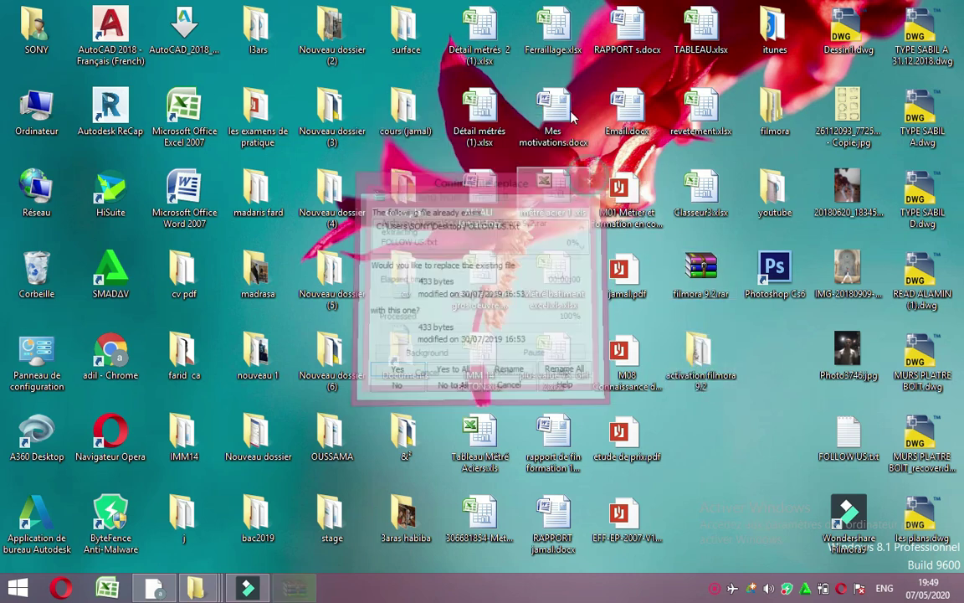
# Open the extracted activation filmora 9.2 folder and run BlockhOST.bat as administrator.
pyautogui.click(703, 362)
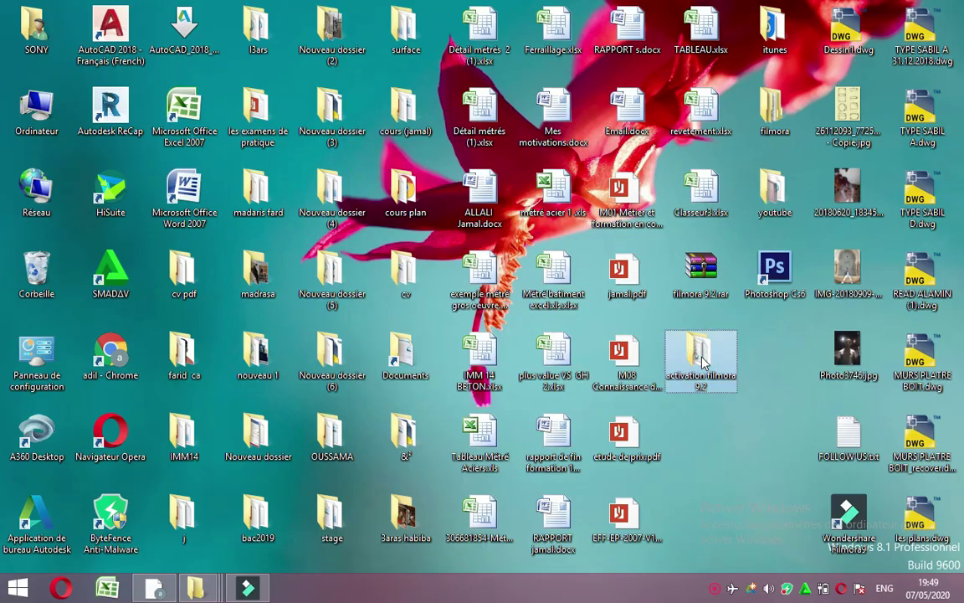
pyautogui.doubleClick(703, 362)
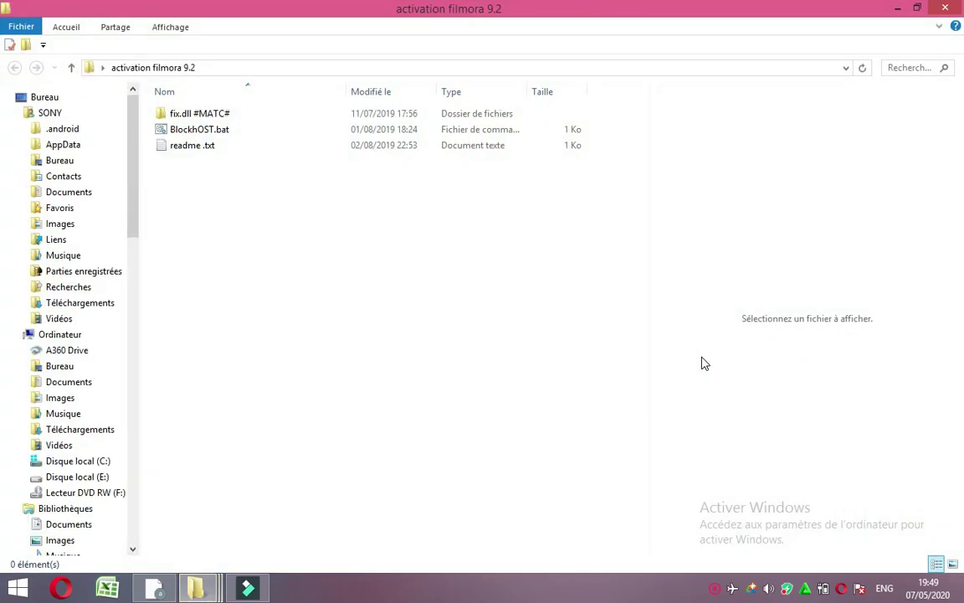
pyautogui.click(374, 134)
pyautogui.rightClick(373, 131)
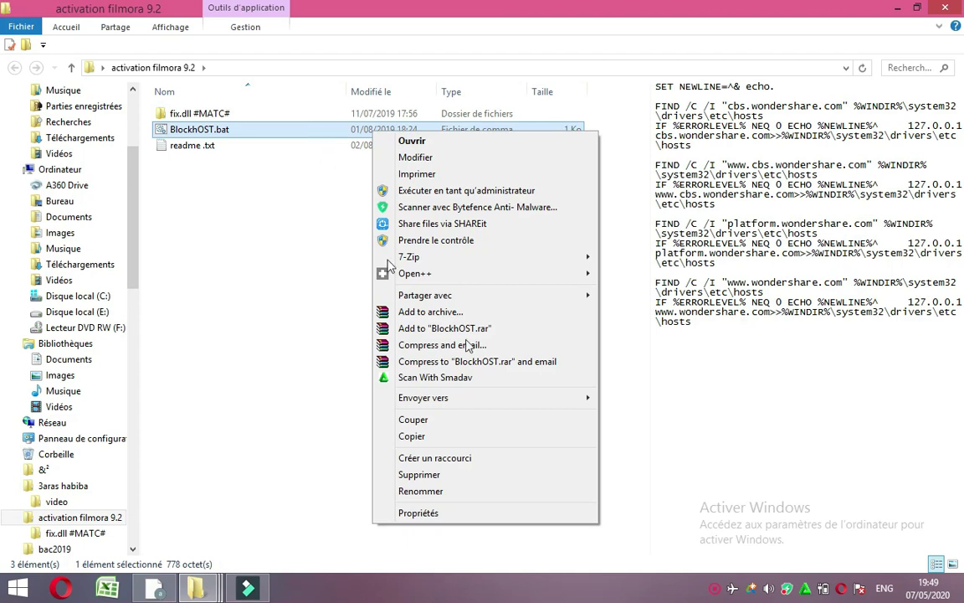
pyautogui.click(485, 192)
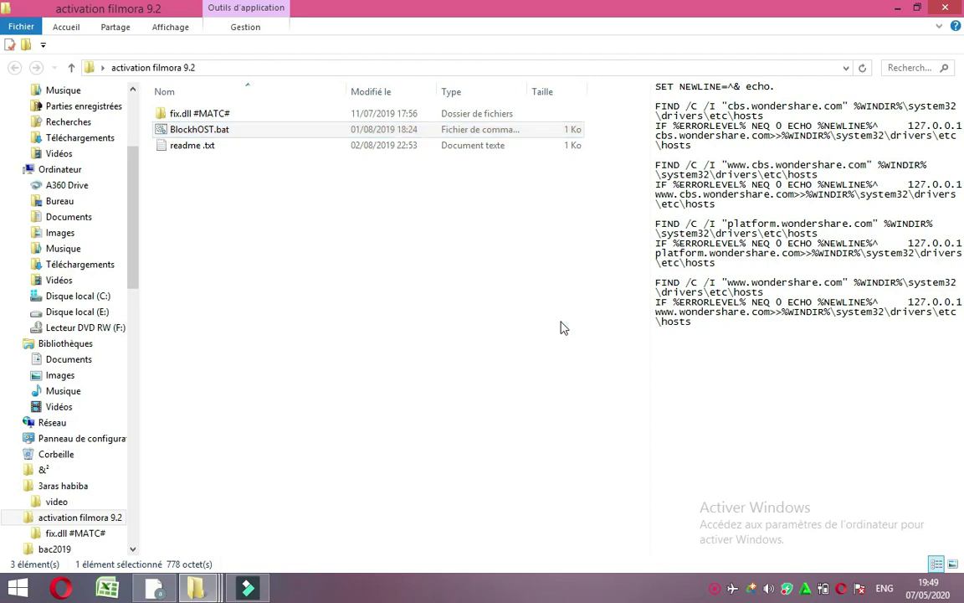
# Cut PYG64.dll and winmm.dll from the fix.dll #MATC# subfolder and minimize the folder window.
pyautogui.doubleClick(412, 120)
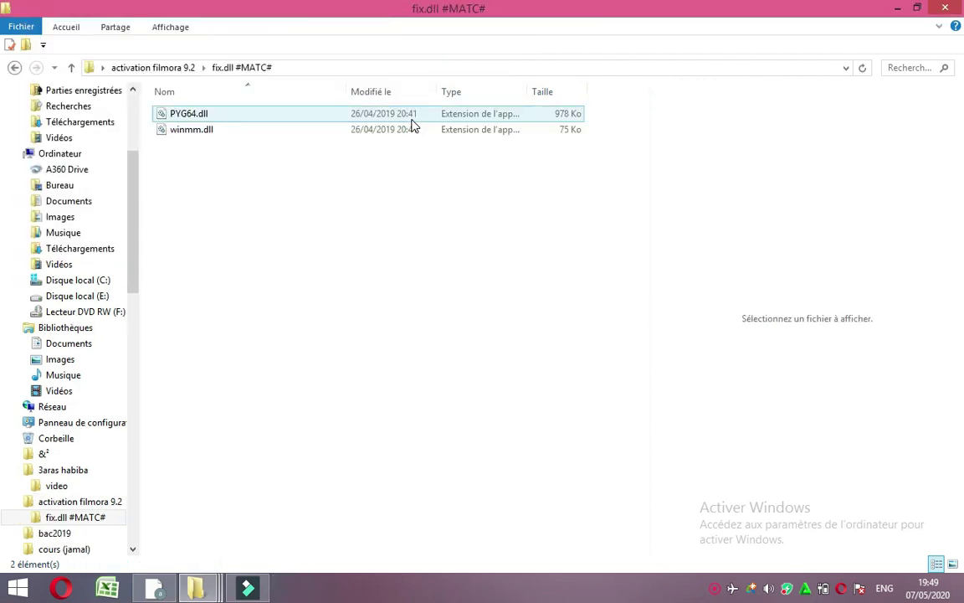
pyautogui.rightClick(379, 132)
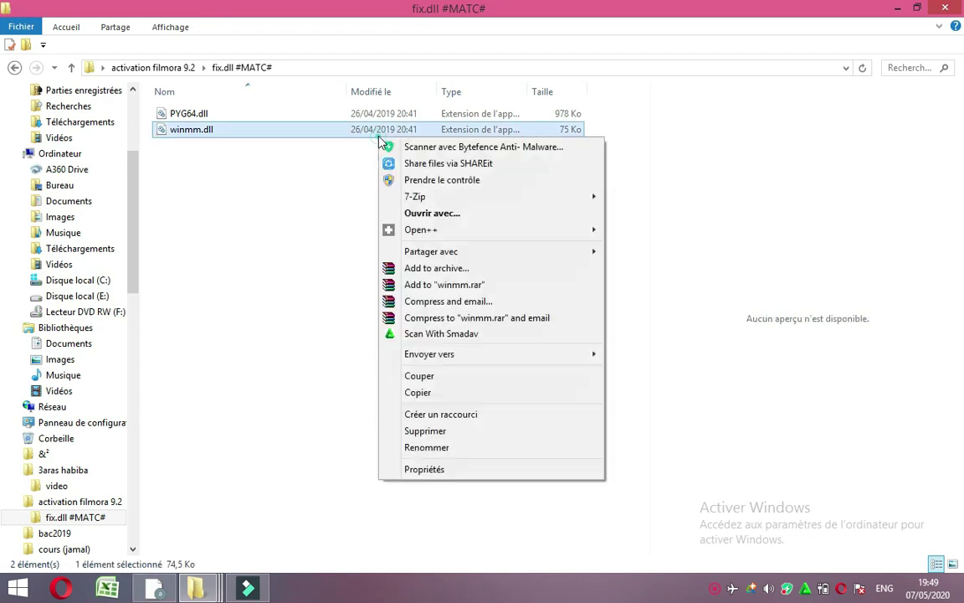
pyautogui.click(361, 144)
pyautogui.click(358, 139)
pyautogui.click(373, 147)
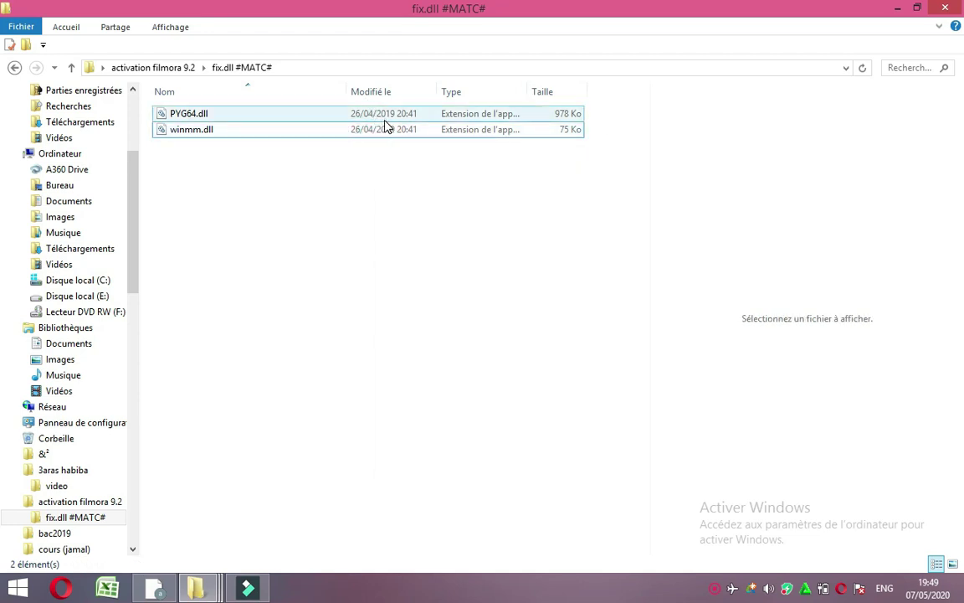
pyautogui.moveTo(387, 153); pyautogui.dragTo(350, 91)
pyautogui.rightClick(417, 107)
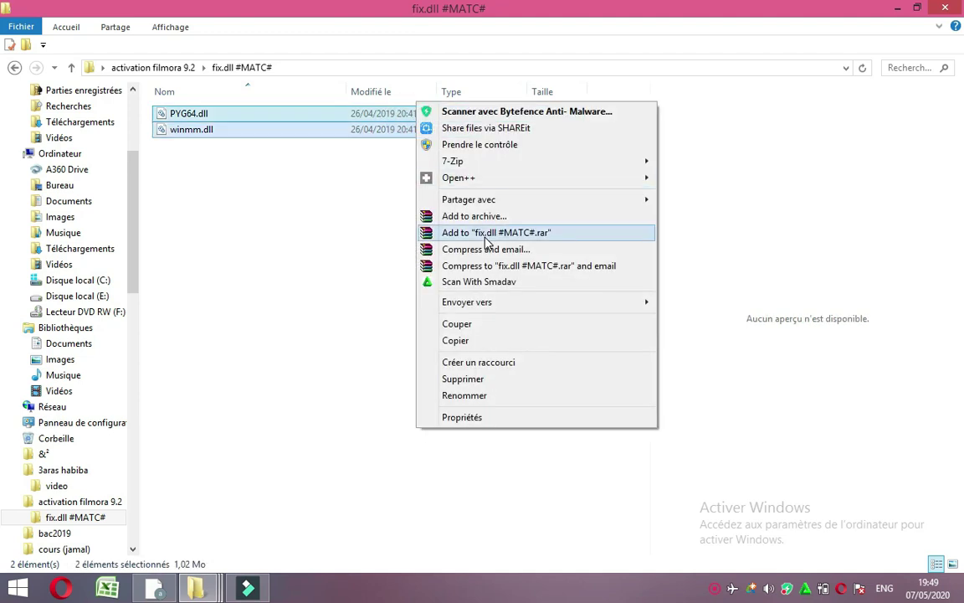
pyautogui.click(492, 331)
pyautogui.click(900, 10)
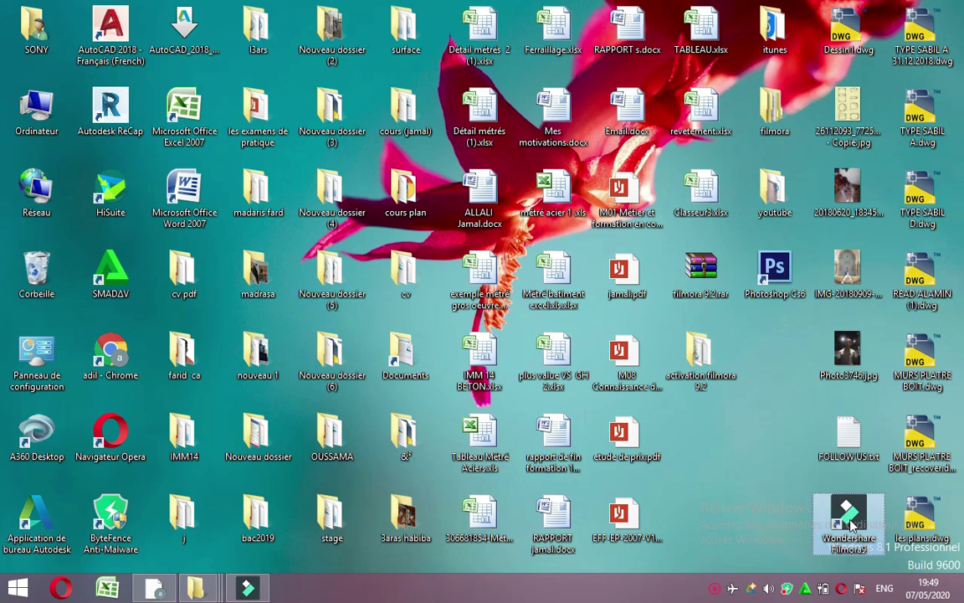
# Paste the two cut DLL files into the Wondershare Filmora9 shortcut's file location, replace the existing ones, and minimize the window.
pyautogui.rightClick(850, 522)
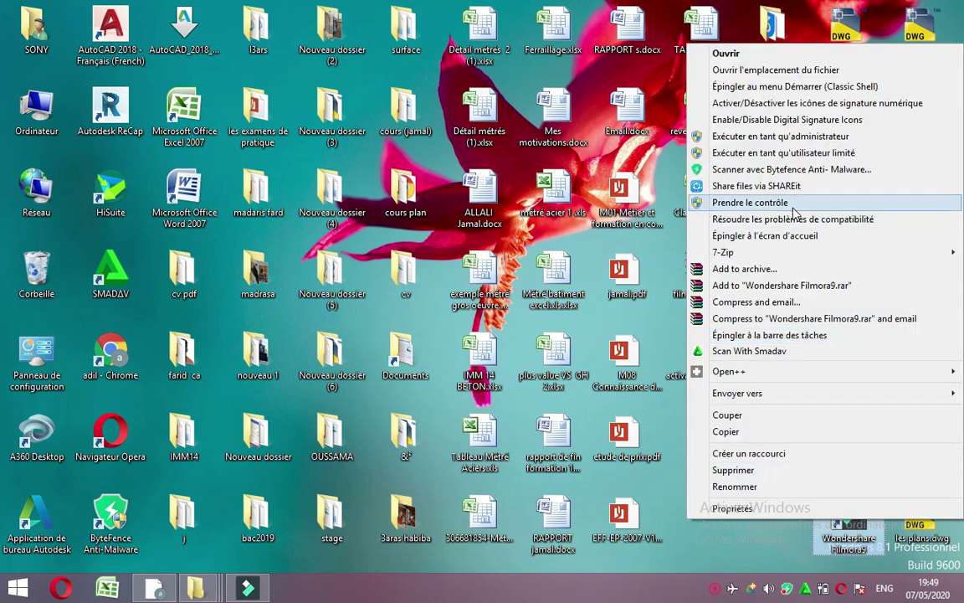
pyautogui.click(761, 72)
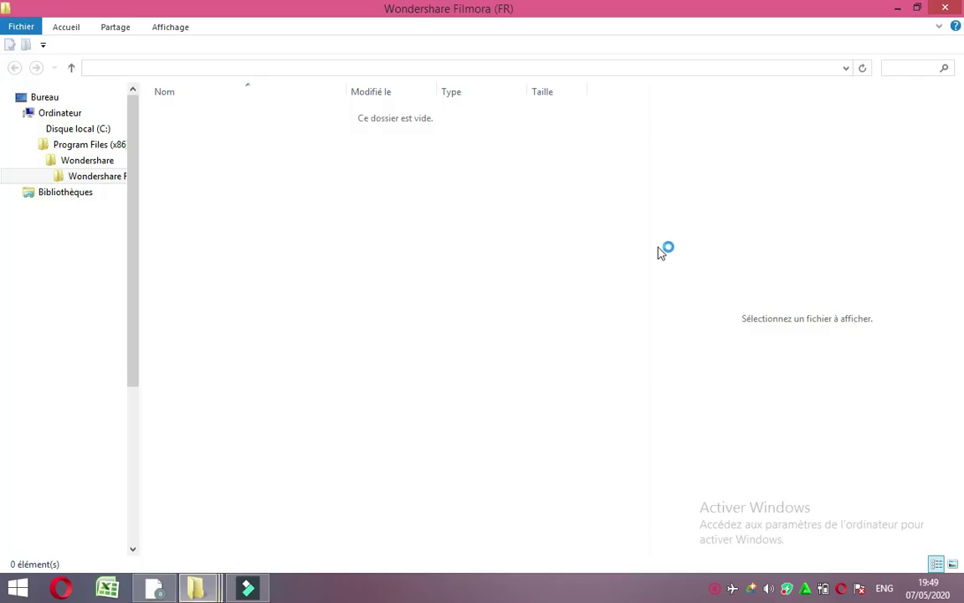
pyautogui.rightClick(612, 137)
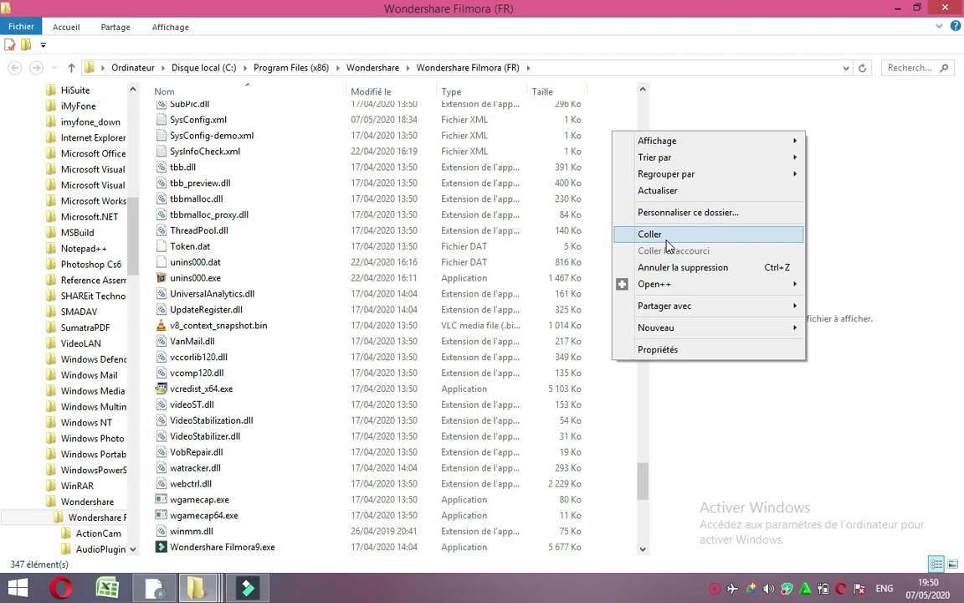
pyautogui.click(667, 238)
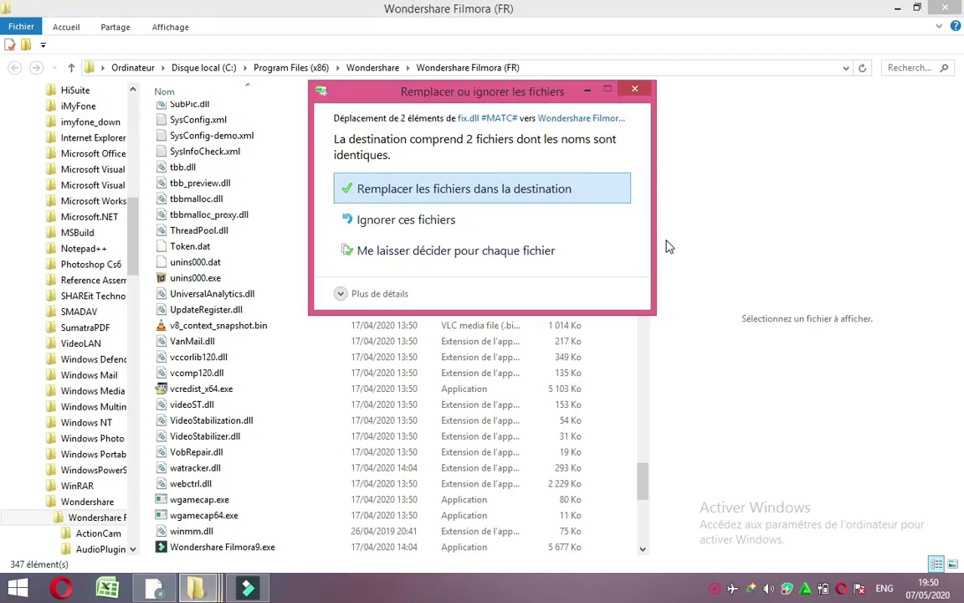
pyautogui.click(530, 191)
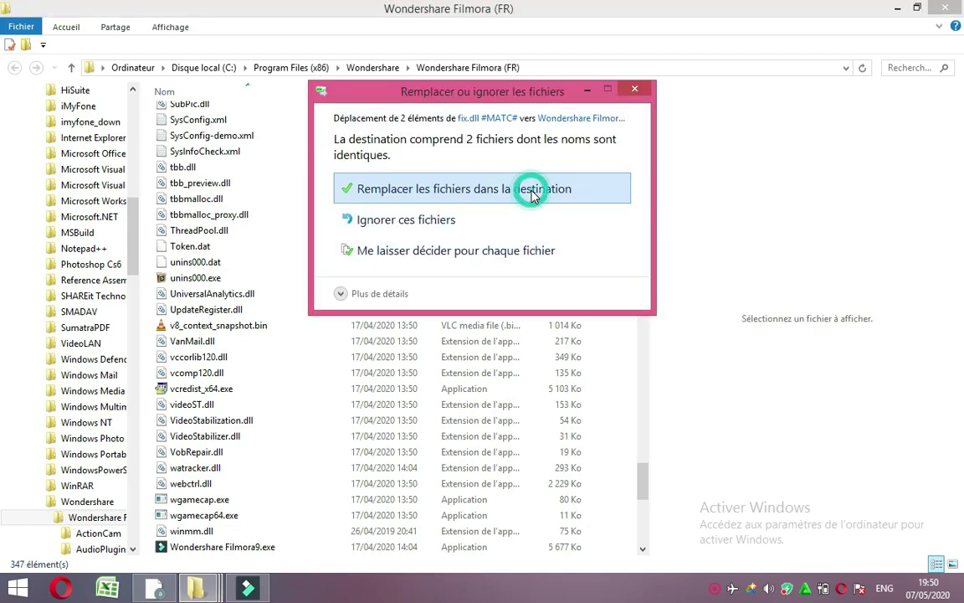
pyautogui.click(519, 232)
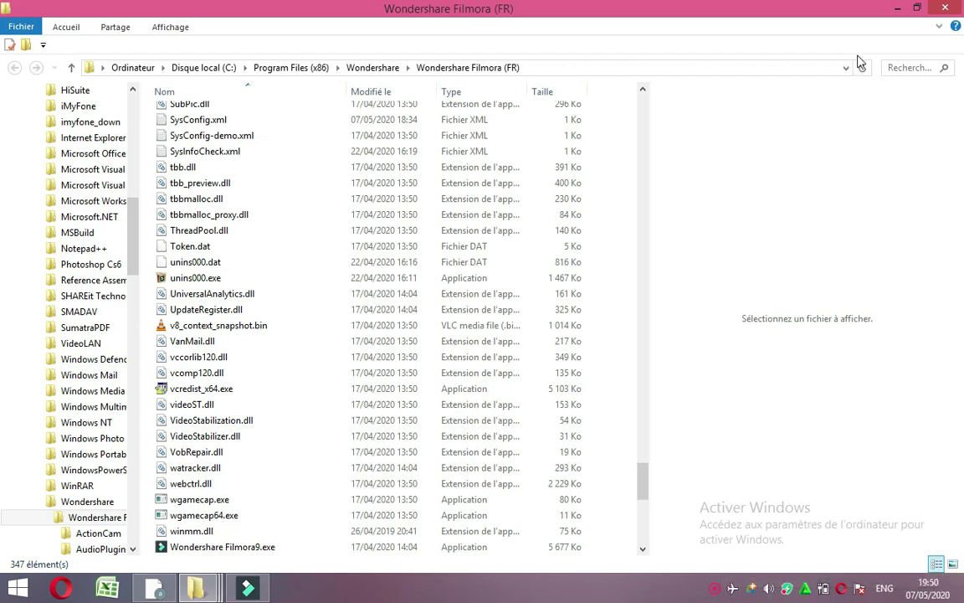
pyautogui.click(897, 11)
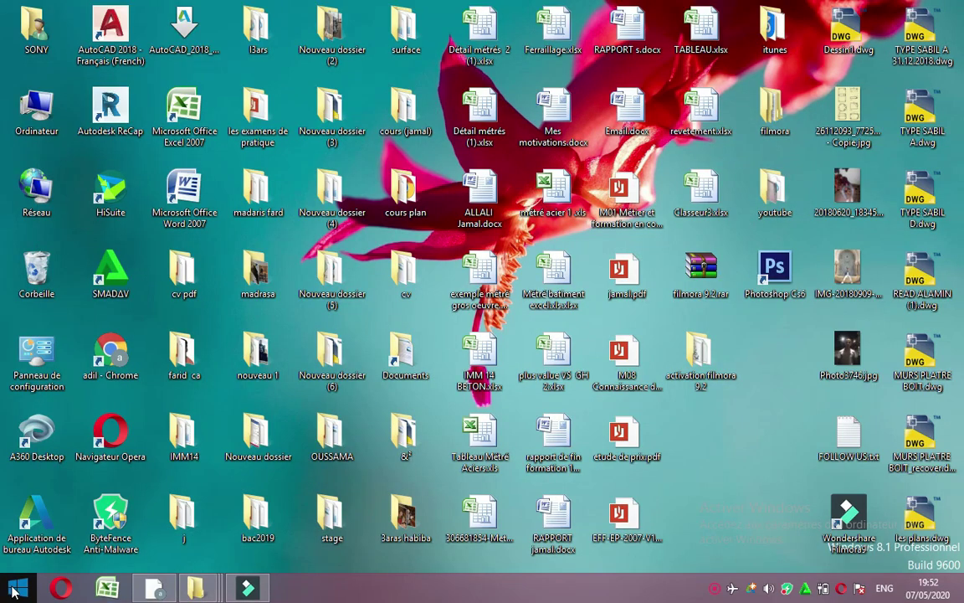
# Open the advanced settings of Windows Firewall through the Control Panel.
pyautogui.click(13, 591)
pyautogui.click(112, 532)
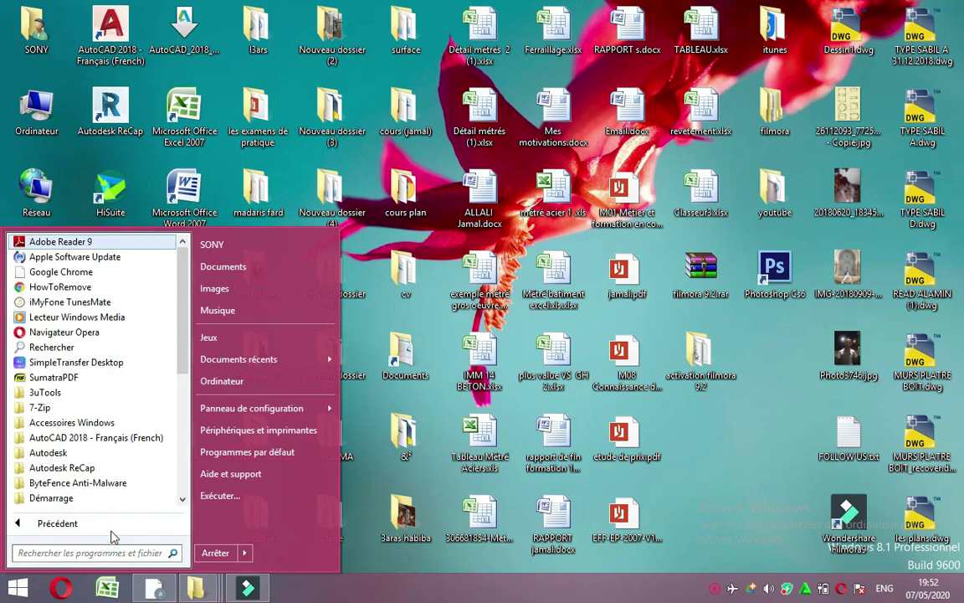
pyautogui.click(276, 407)
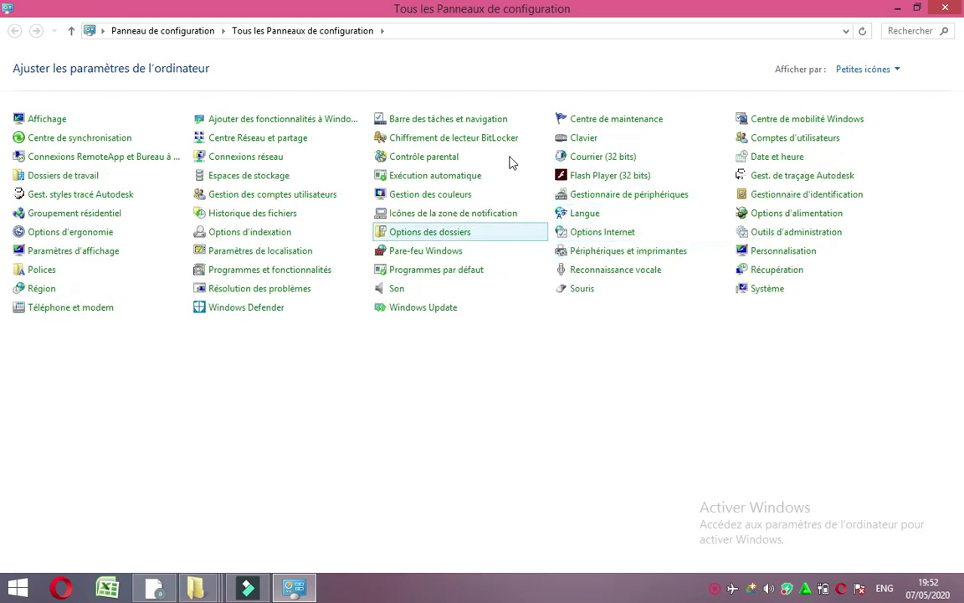
pyautogui.click(407, 256)
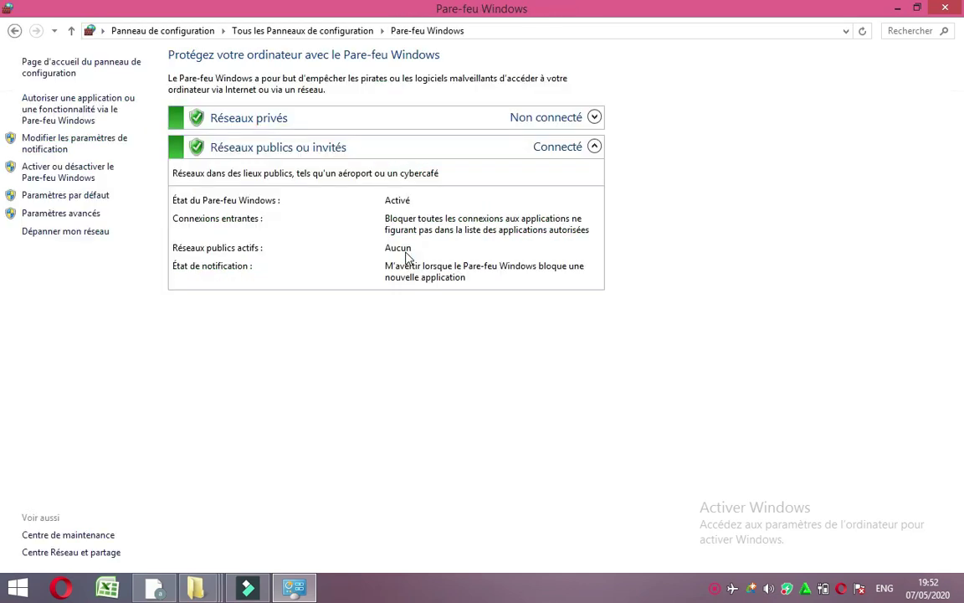
pyautogui.click(73, 214)
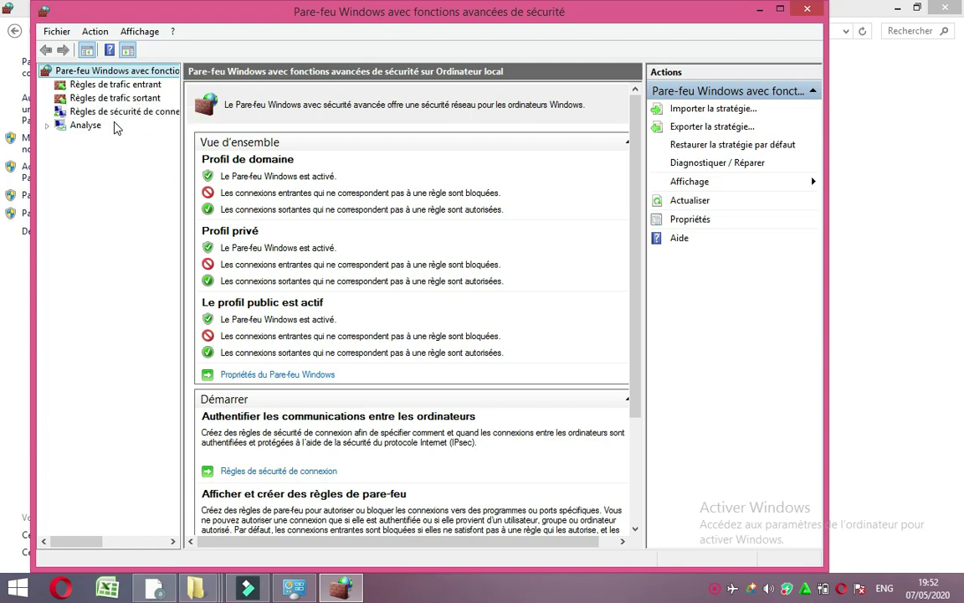
# Start a new inbound traffic rule of the Programme type.
pyautogui.click(83, 87)
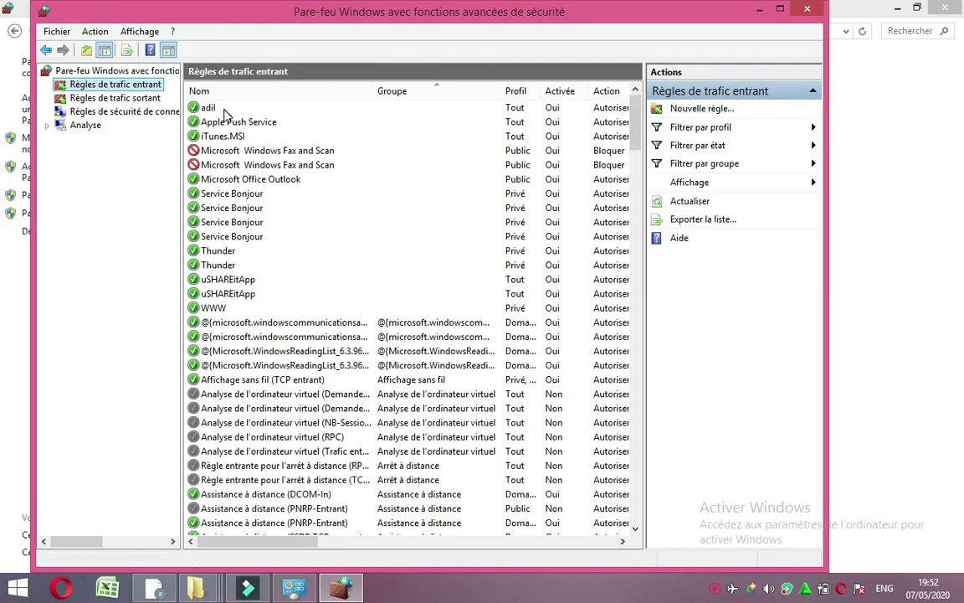
pyautogui.click(703, 109)
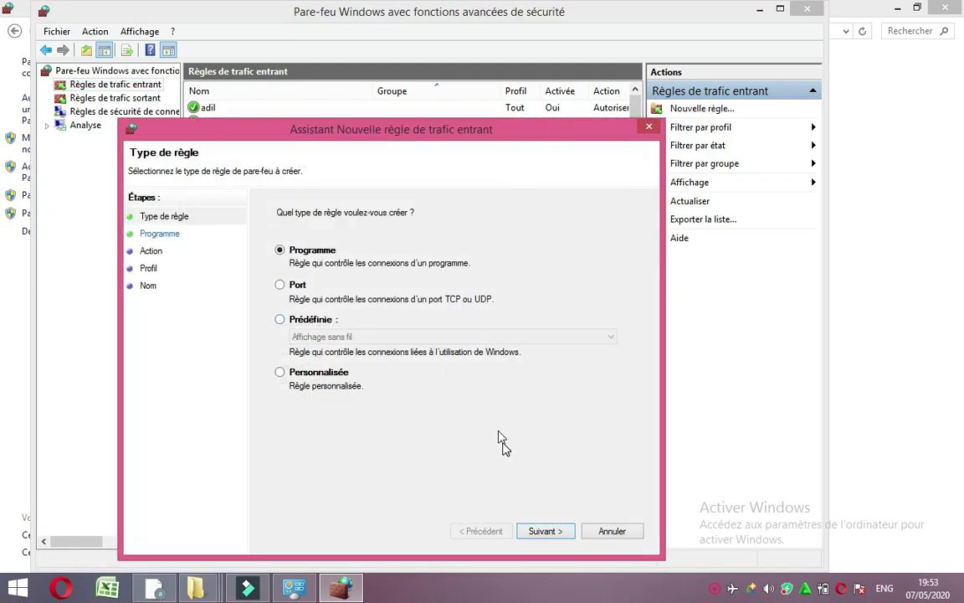
pyautogui.click(543, 534)
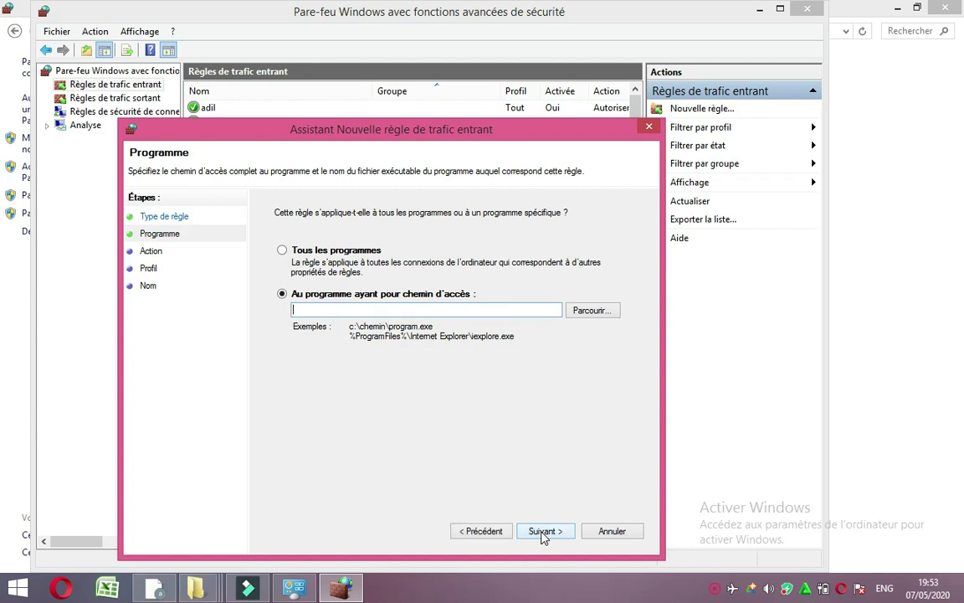
# Browse for the rule's program and open the Program Files (x86) folder on Disque local (C:).
pyautogui.click(591, 312)
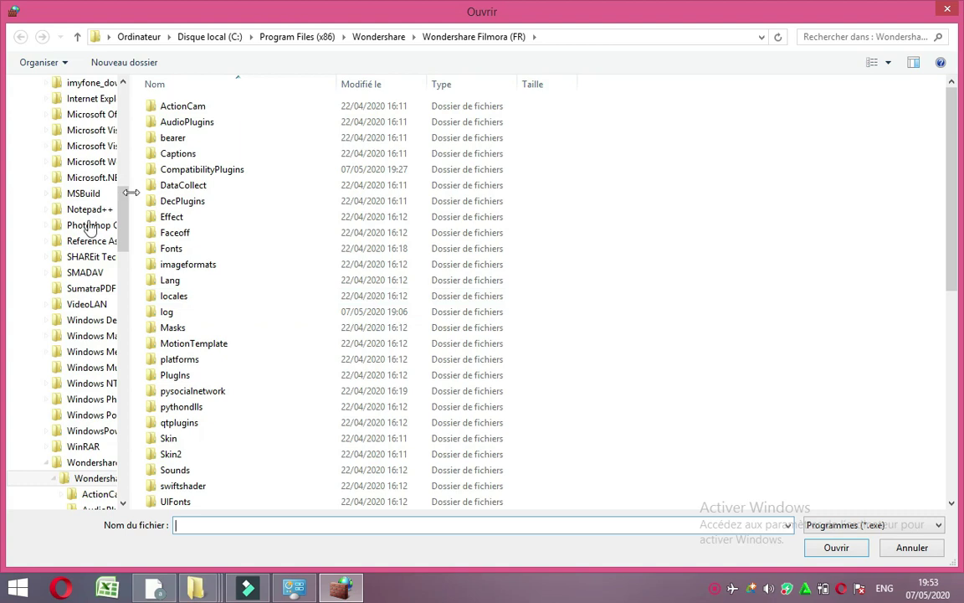
pyautogui.click(124, 107)
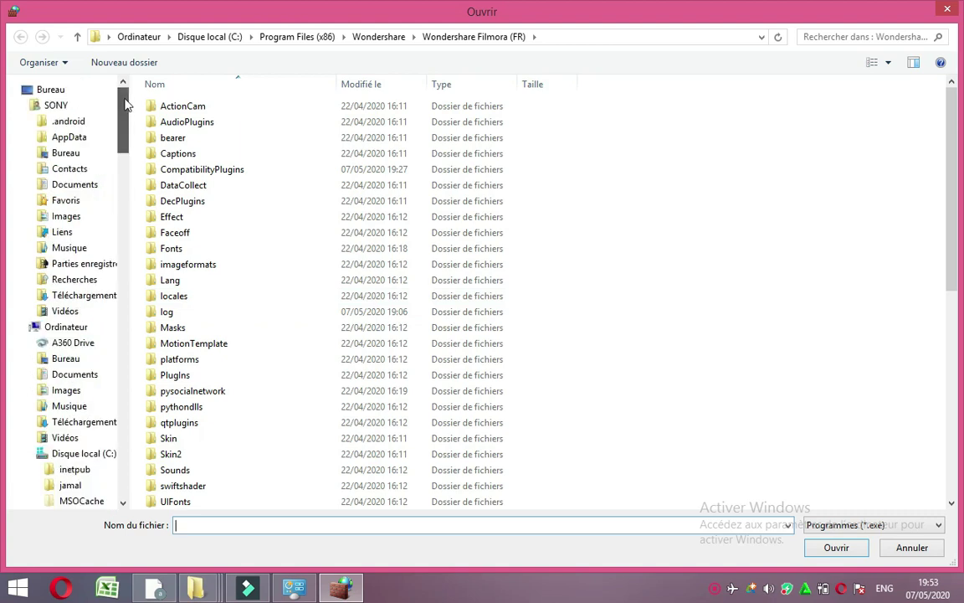
pyautogui.click(71, 327)
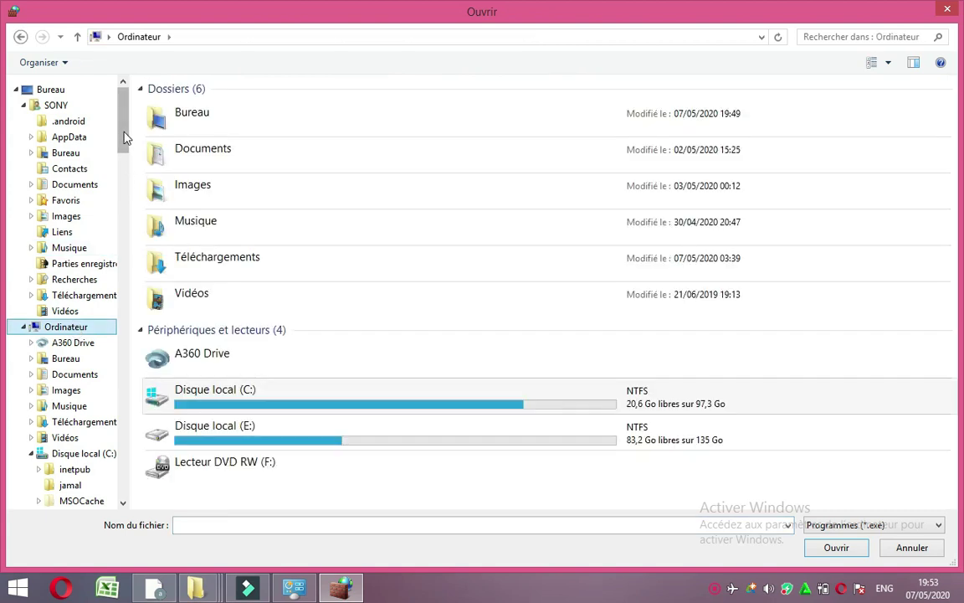
pyautogui.scroll(-5, 349, 193)
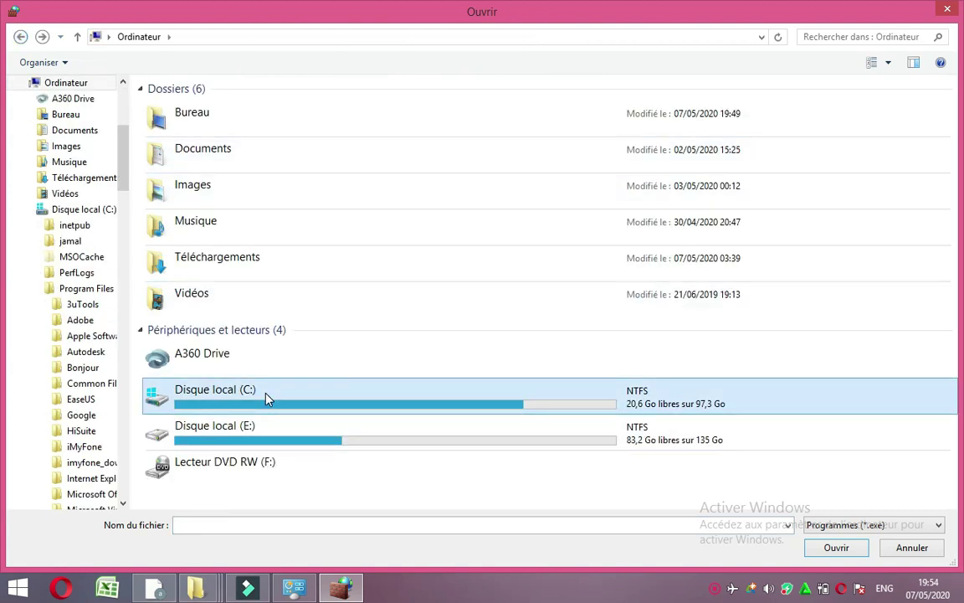
pyautogui.doubleClick(266, 398)
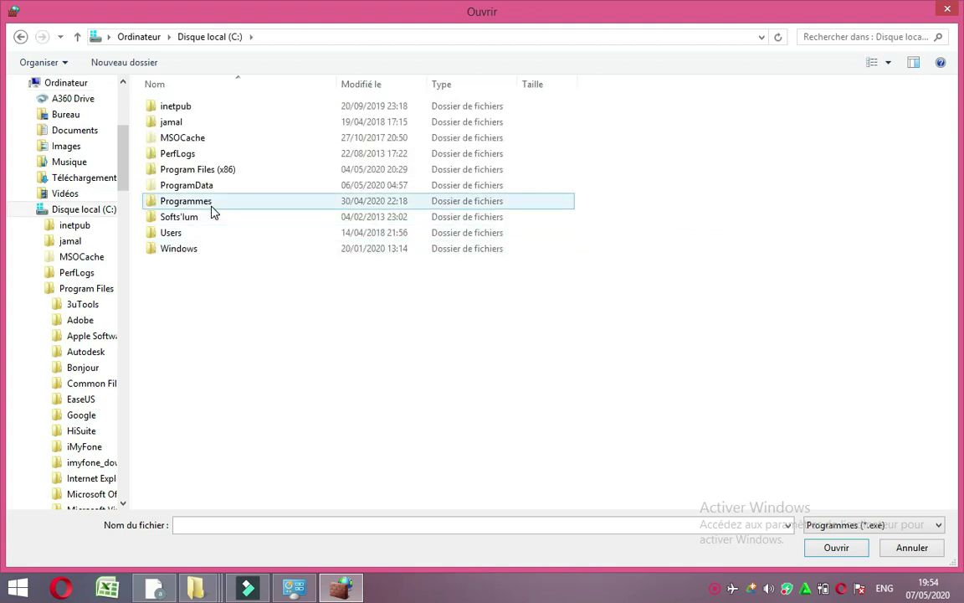
pyautogui.doubleClick(201, 170)
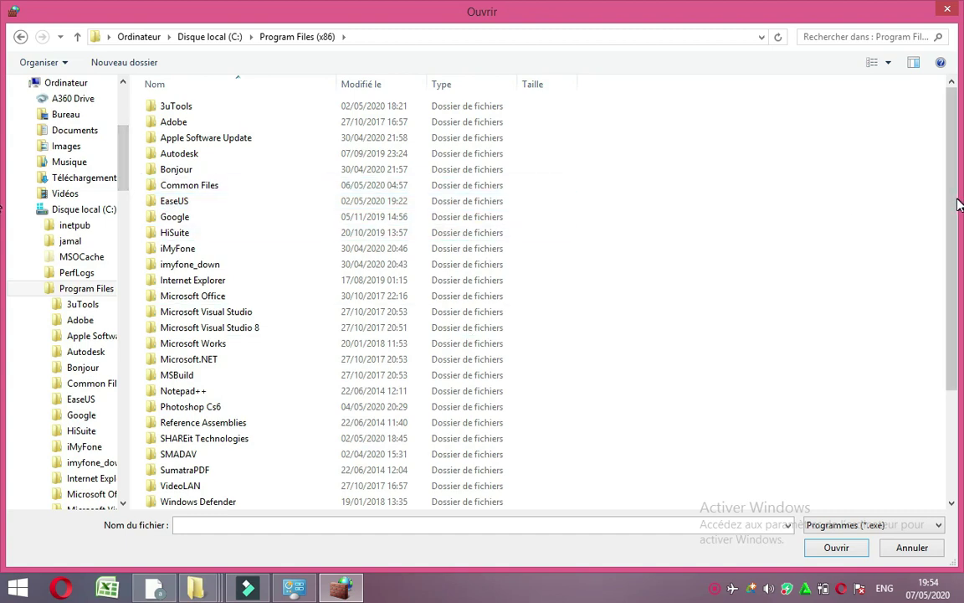
# Choose Wondershare Filmora9.exe from the Wondershare\Wondershare Filmora (FR) folder as the rule's program.
pyautogui.moveTo(956, 222); pyautogui.dragTo(850, 335)
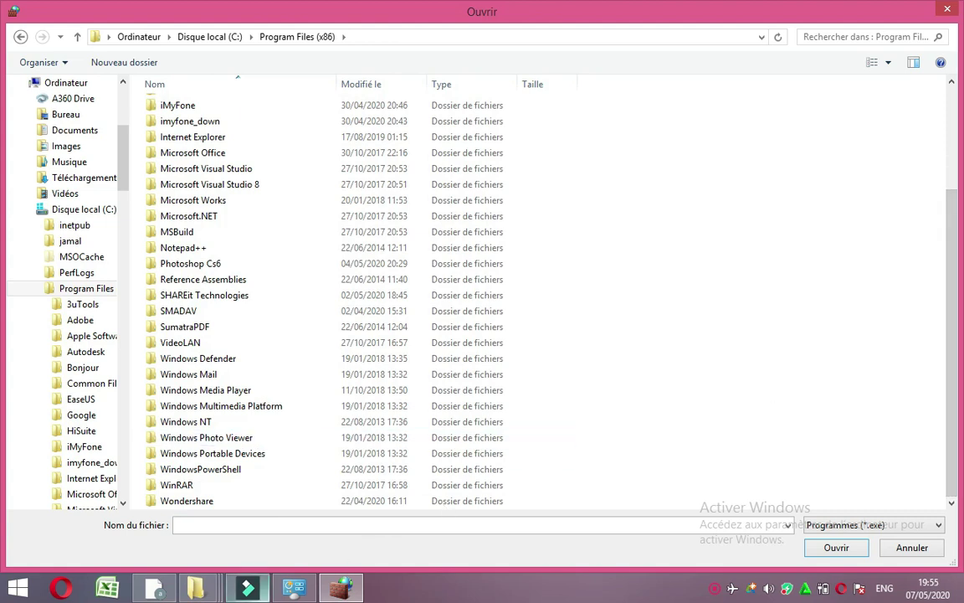
pyautogui.doubleClick(199, 502)
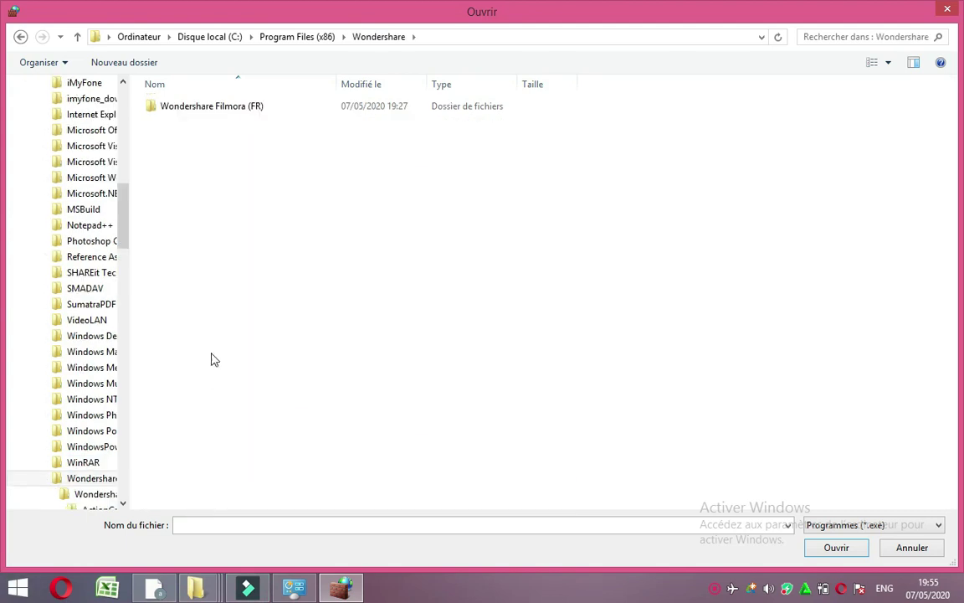
pyautogui.click(220, 107)
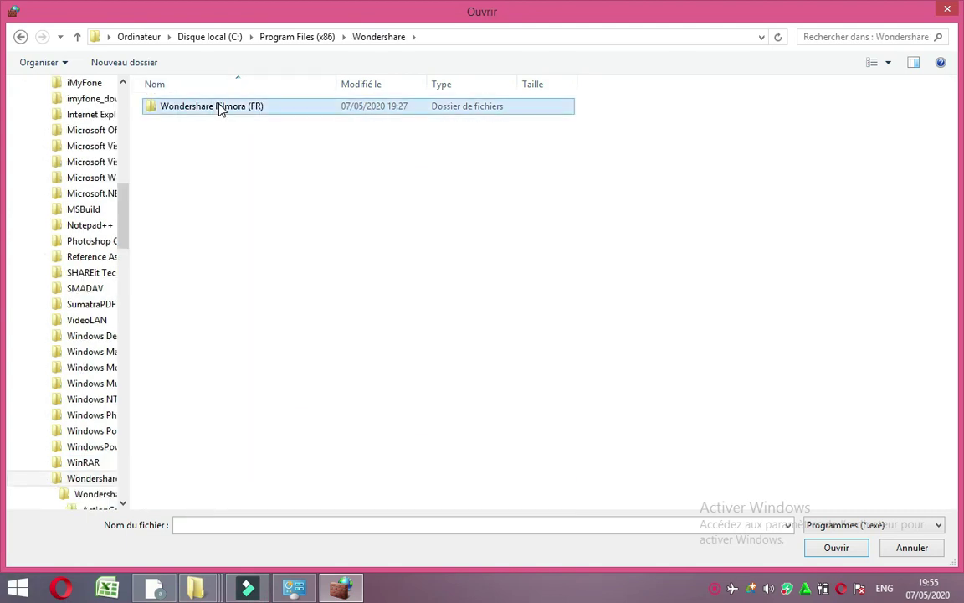
pyautogui.doubleClick(221, 107)
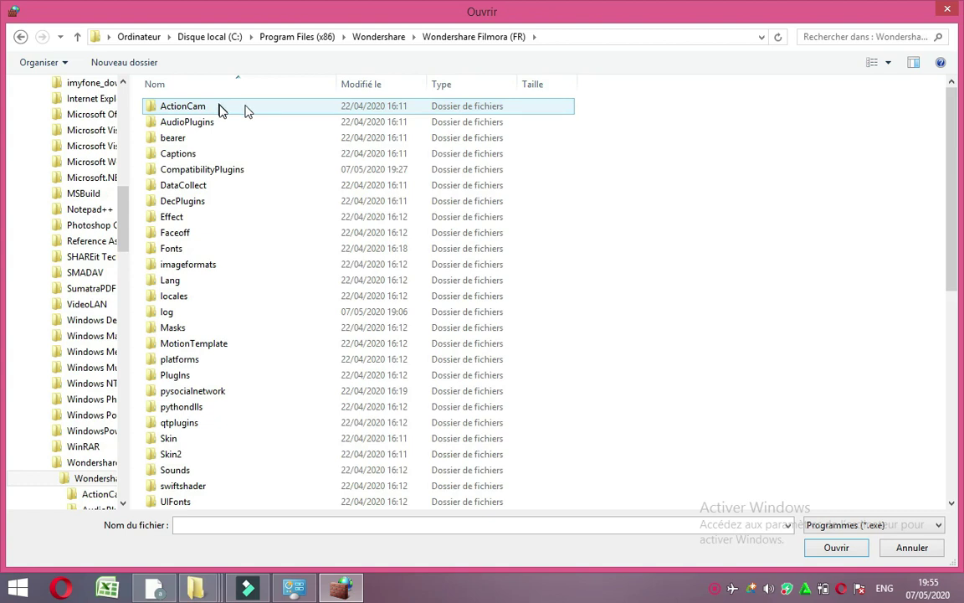
pyautogui.moveTo(959, 209); pyautogui.dragTo(960, 415)
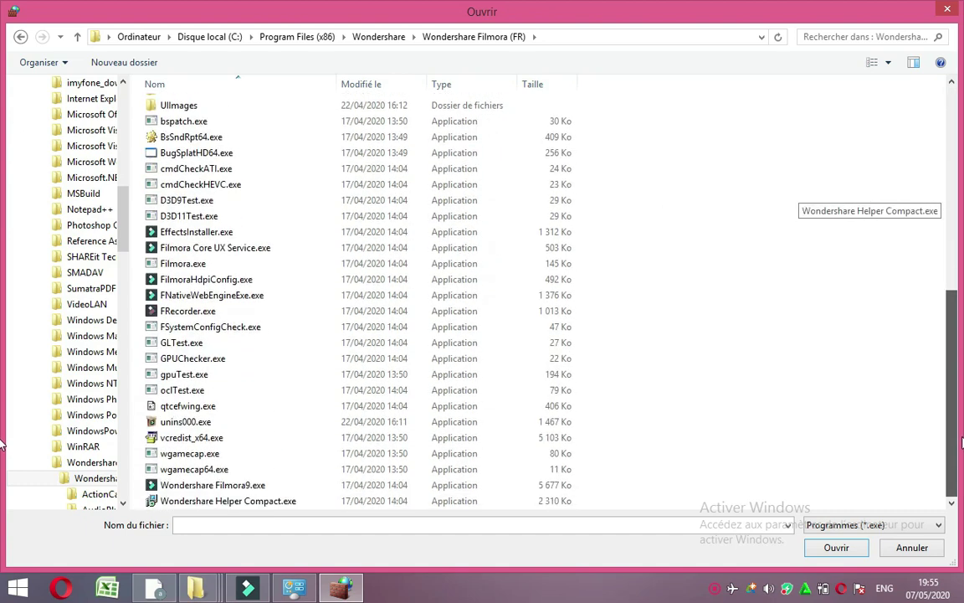
pyautogui.doubleClick(419, 489)
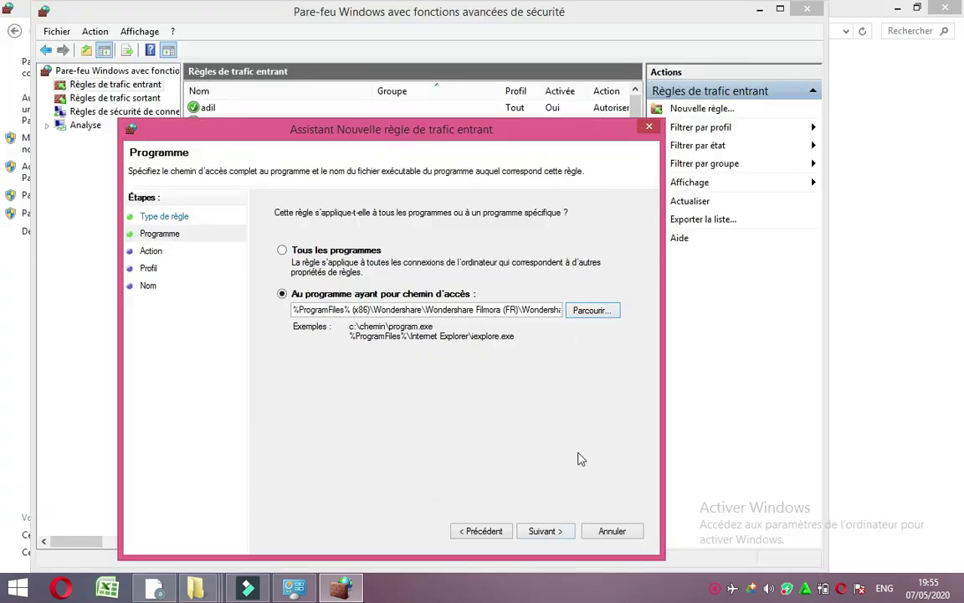
# Accept the program path, keep the Autoriser la connexion action, and leave the default profiles for the rule.
pyautogui.click(548, 531)
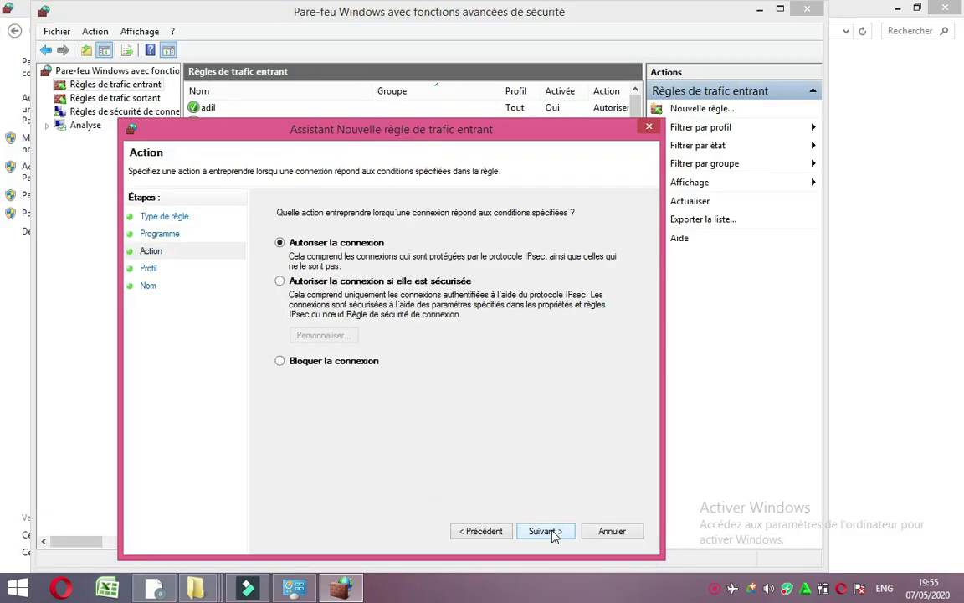
pyautogui.click(548, 530)
pyautogui.click(548, 530)
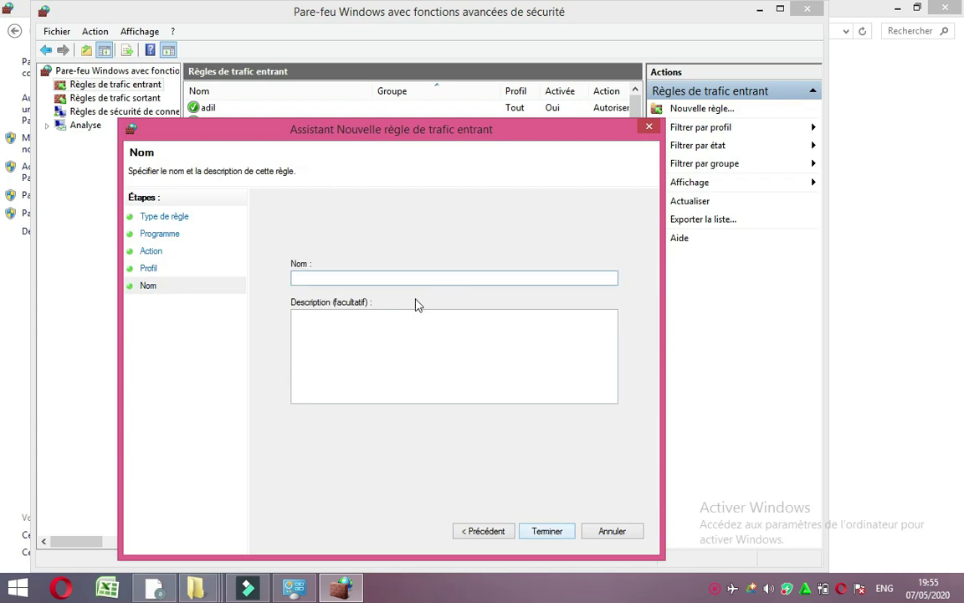
# Create the inbound rule with the name kfvl and the description kydiyc, and minimize both firewall windows.
pyautogui.write('kvkj')
pyautogui.write('kydiyc')
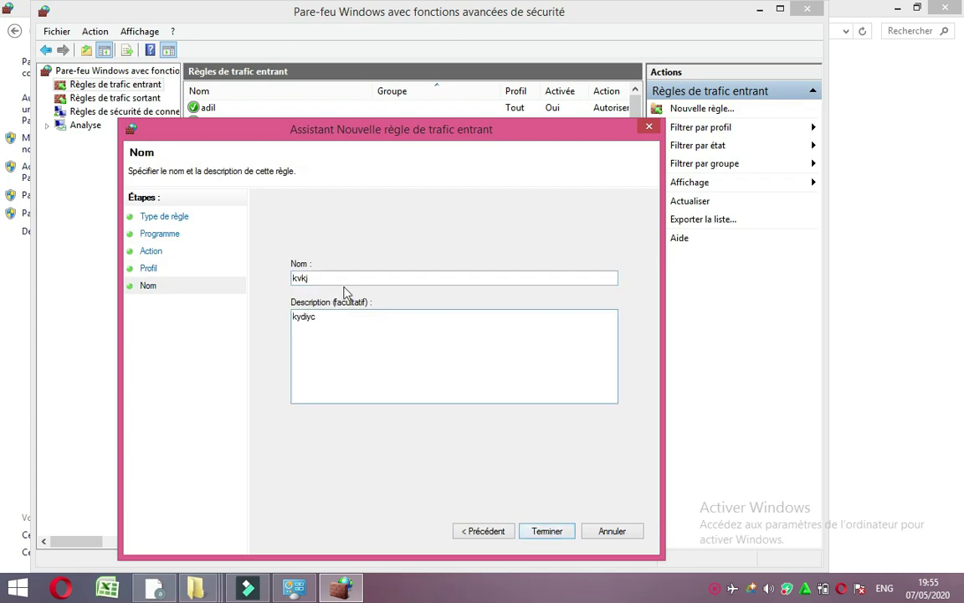
pyautogui.click(333, 279)
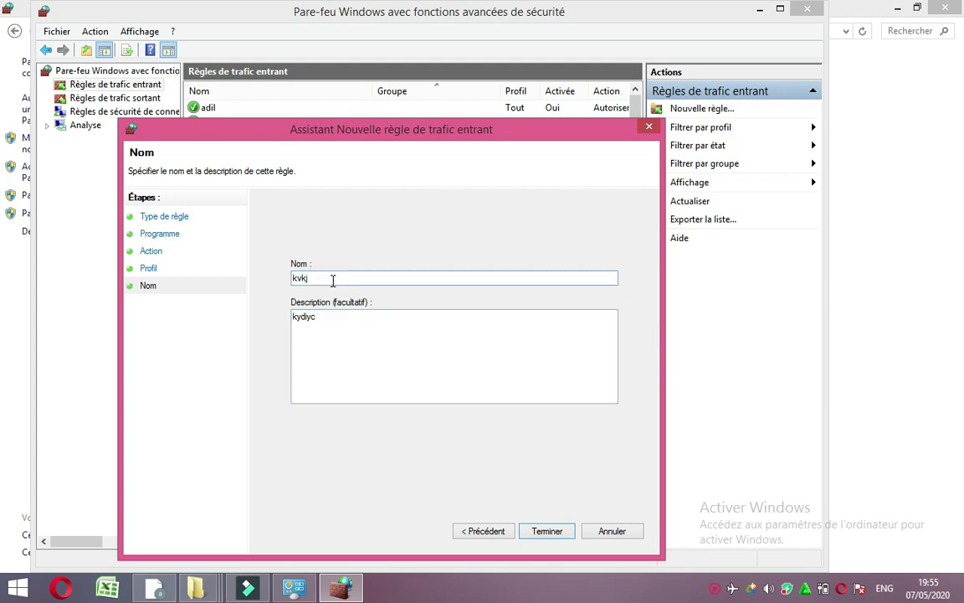
pyautogui.doubleClick(333, 278)
pyautogui.press('BackSpace')
pyautogui.click(560, 532)
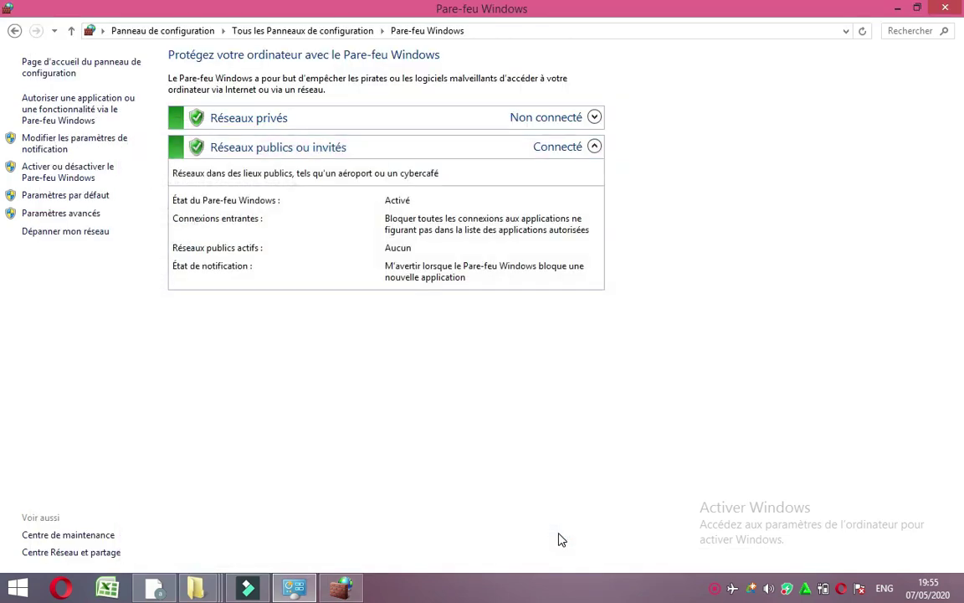
pyautogui.click(899, 9)
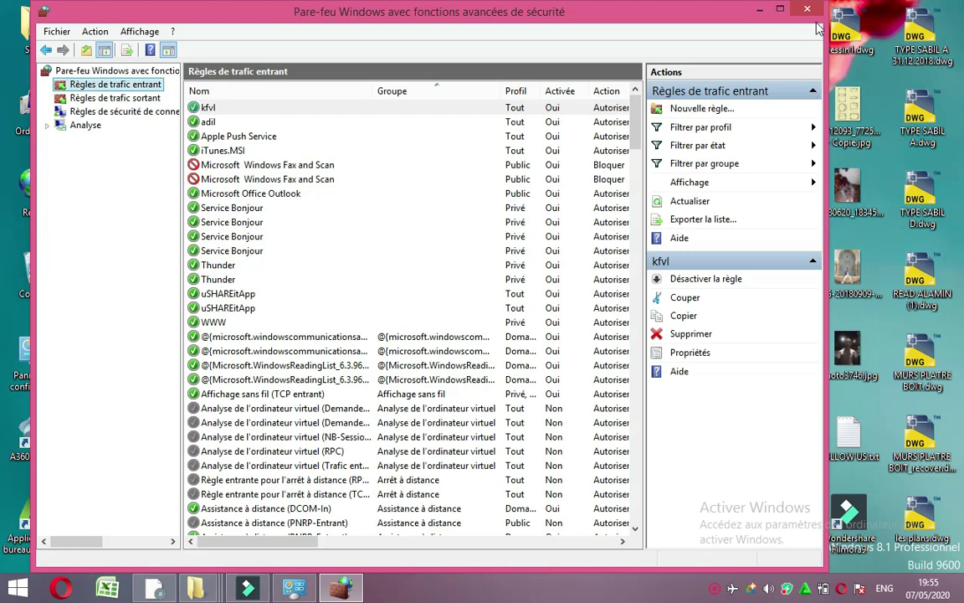
pyautogui.click(758, 9)
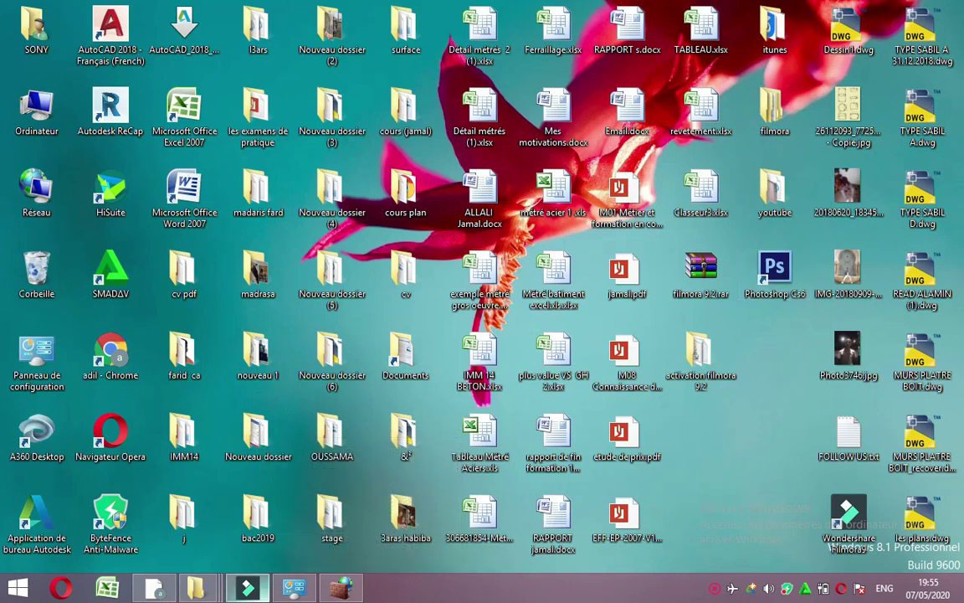
pyautogui.click(248, 588)
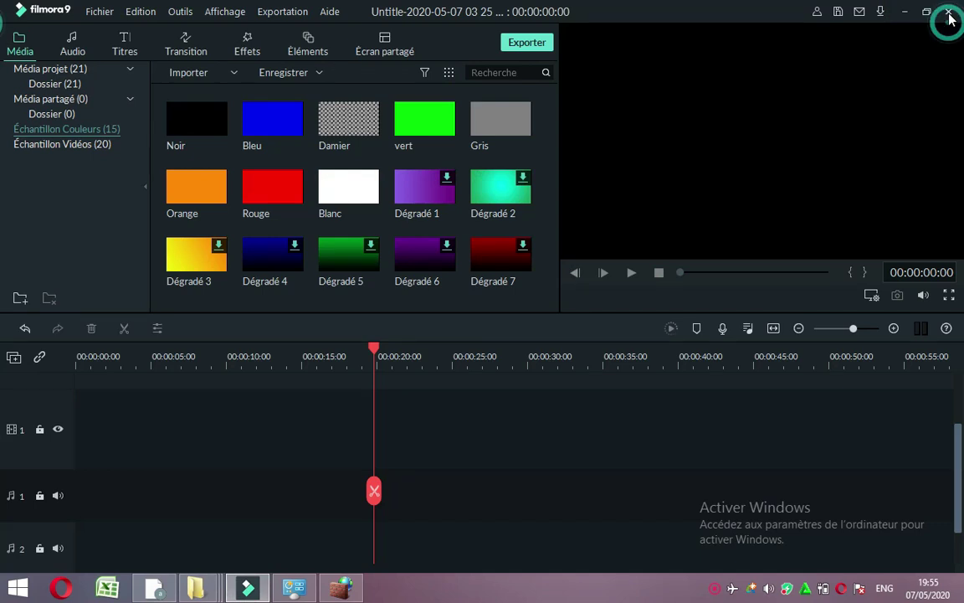
pyautogui.click(948, 11)
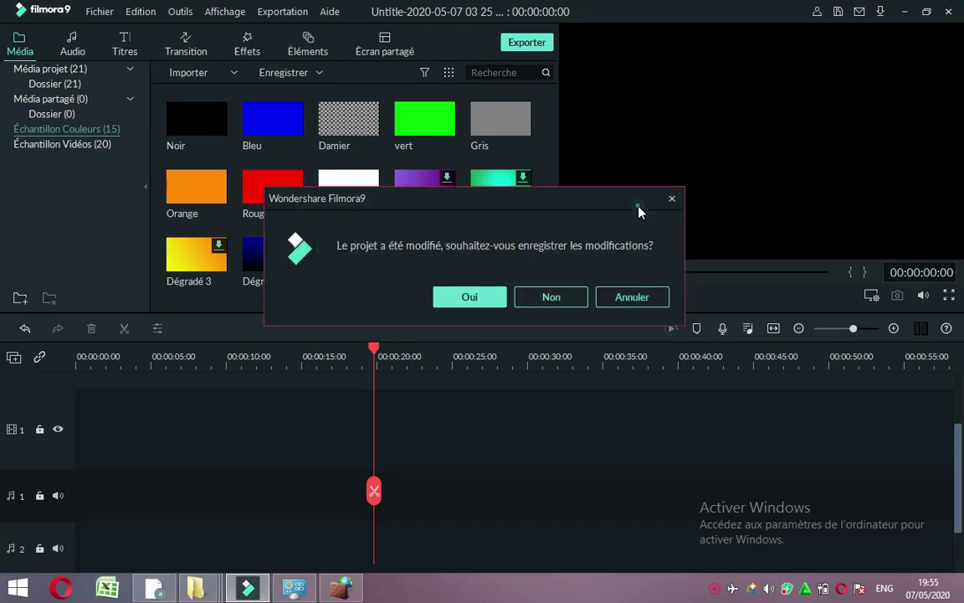
pyautogui.click(644, 298)
pyautogui.click(904, 13)
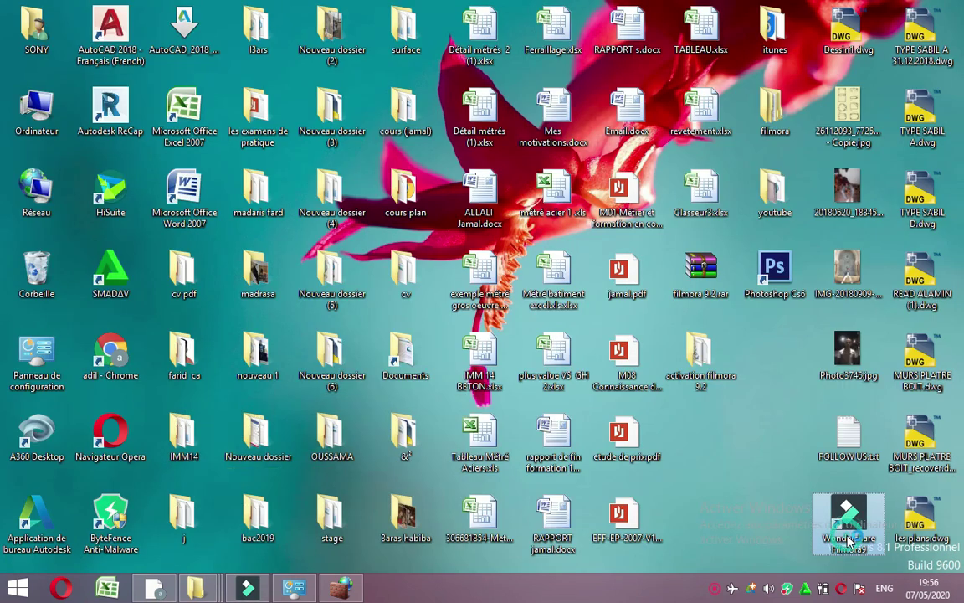
# Open Wondershare Filmora9 from its desktop shortcut and preview Snapshot_2 from the project media.
pyautogui.doubleClick(848, 536)
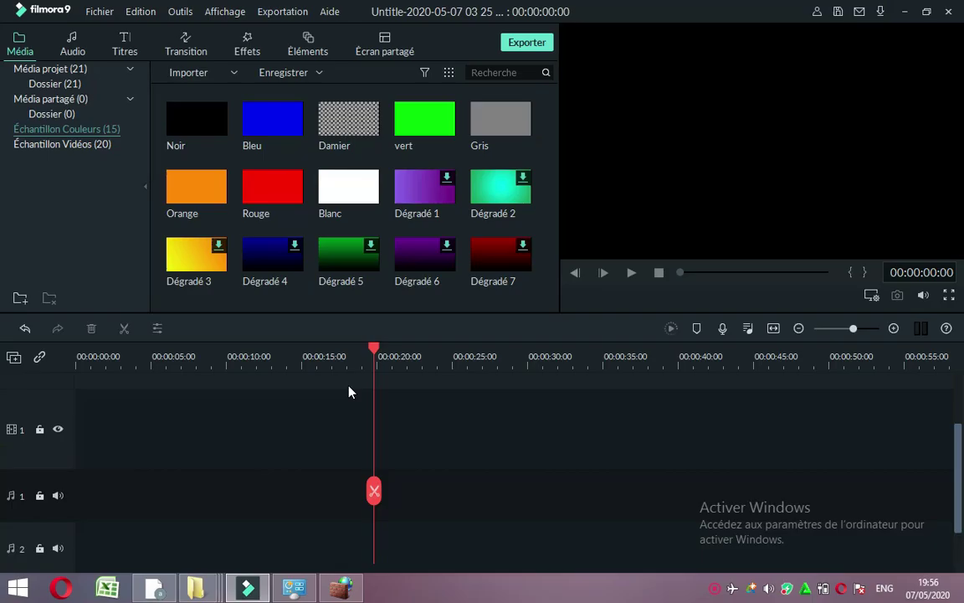
pyautogui.click(87, 68)
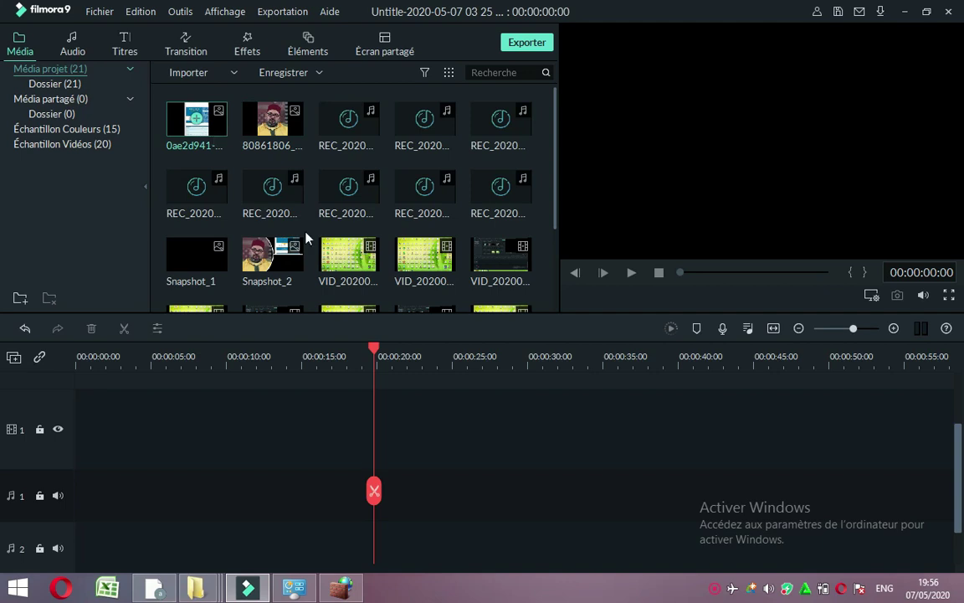
pyautogui.click(282, 278)
pyautogui.doubleClick(255, 241)
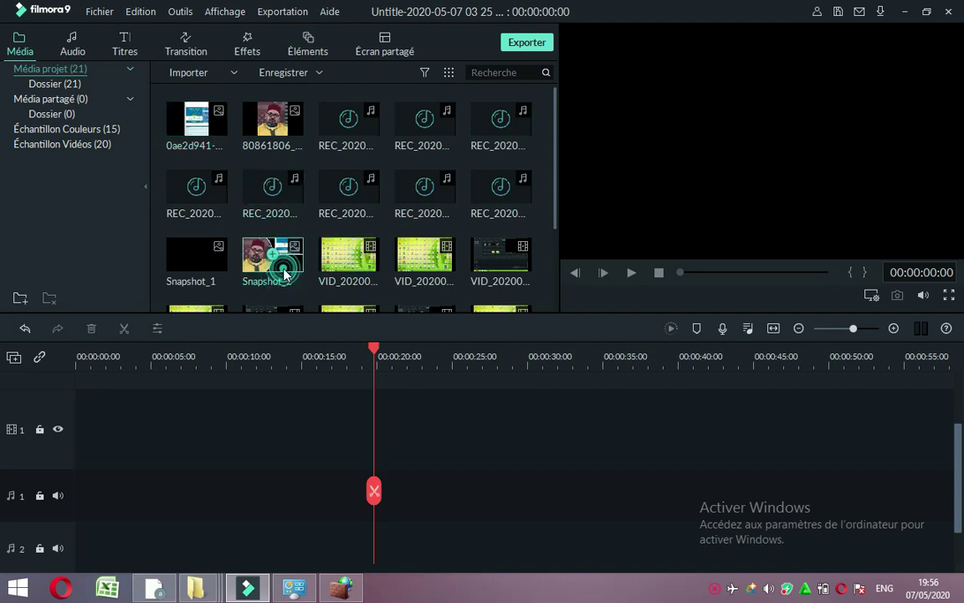
# Try to export the project while the timeline holds no clip.
pyautogui.click(539, 46)
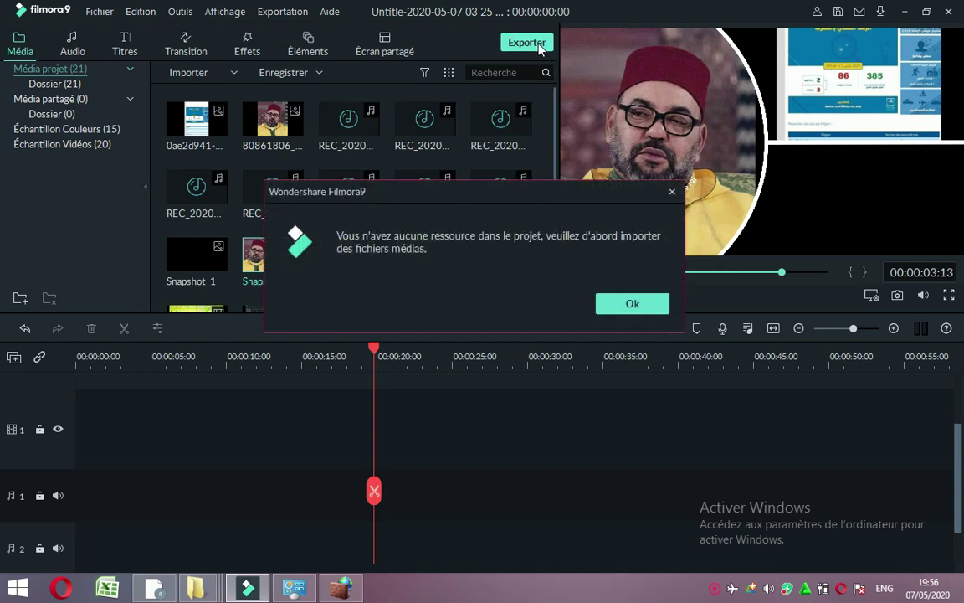
pyautogui.click(632, 306)
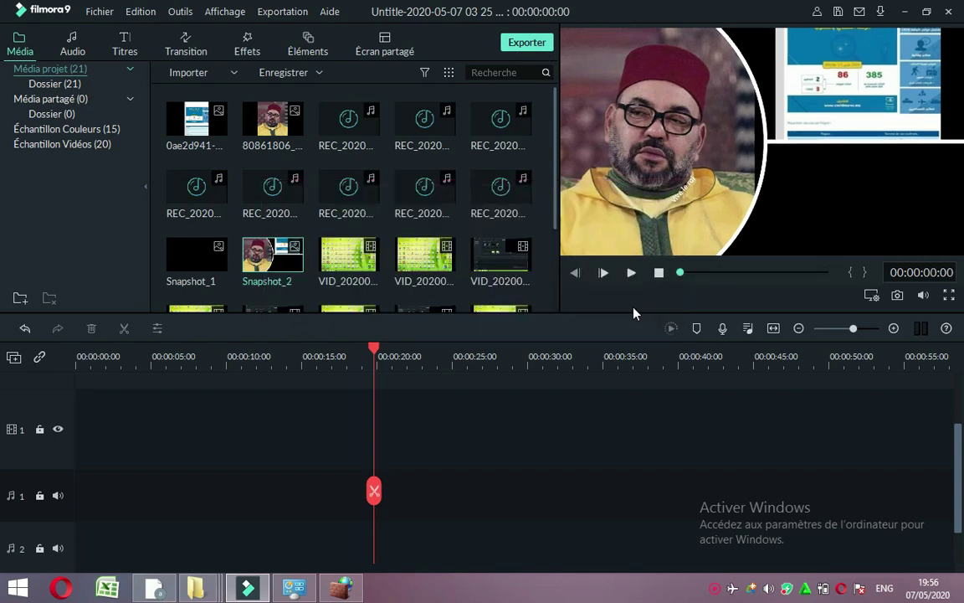
pyautogui.moveTo(525, 264)
pyautogui.click(536, 46)
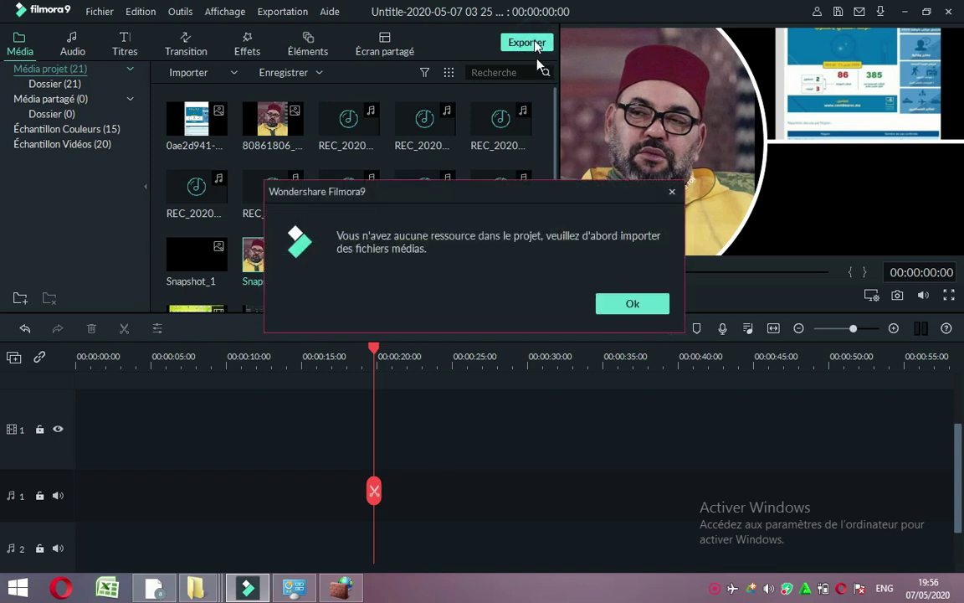
pyautogui.click(622, 308)
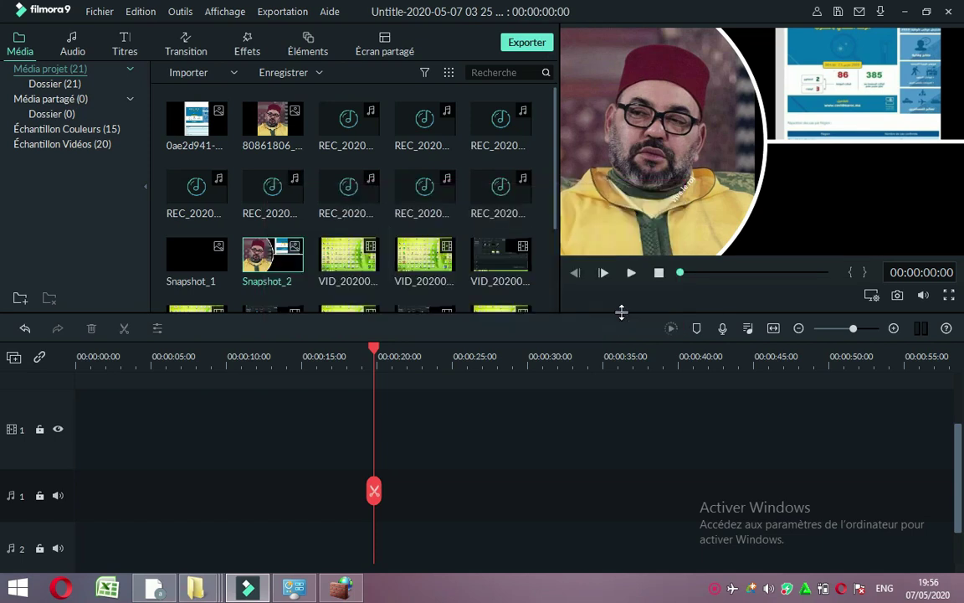
# Close the advanced firewall window and the Control Panel firewall window.
pyautogui.moveTo(339, 587)
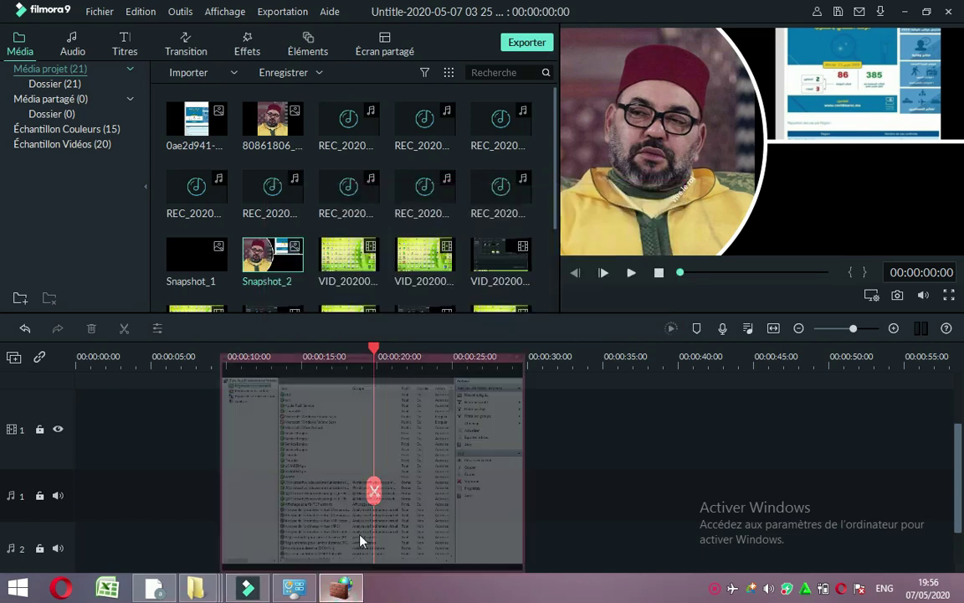
pyautogui.click(361, 541)
pyautogui.click(736, 7)
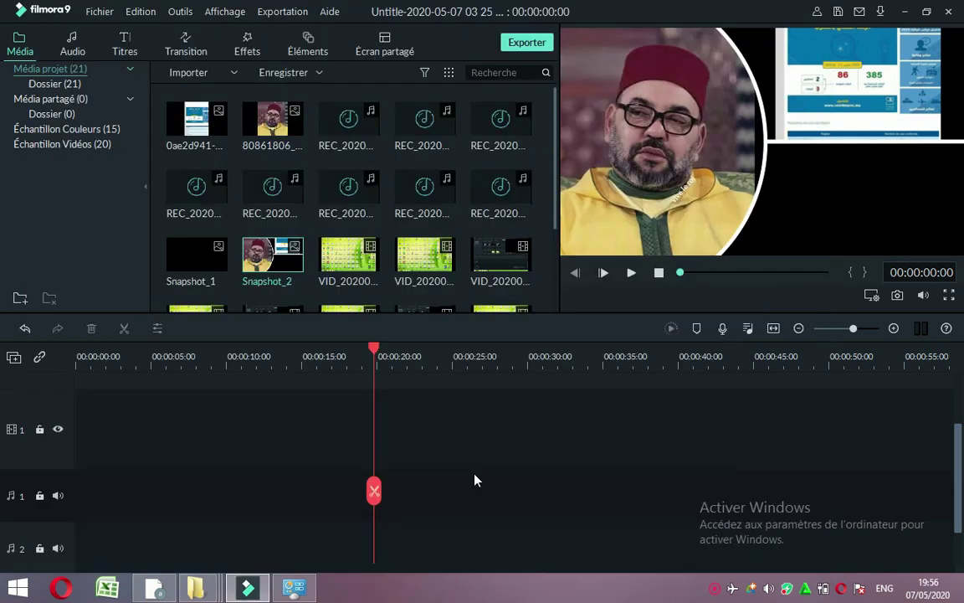
pyautogui.moveTo(293, 588)
pyautogui.click(335, 469)
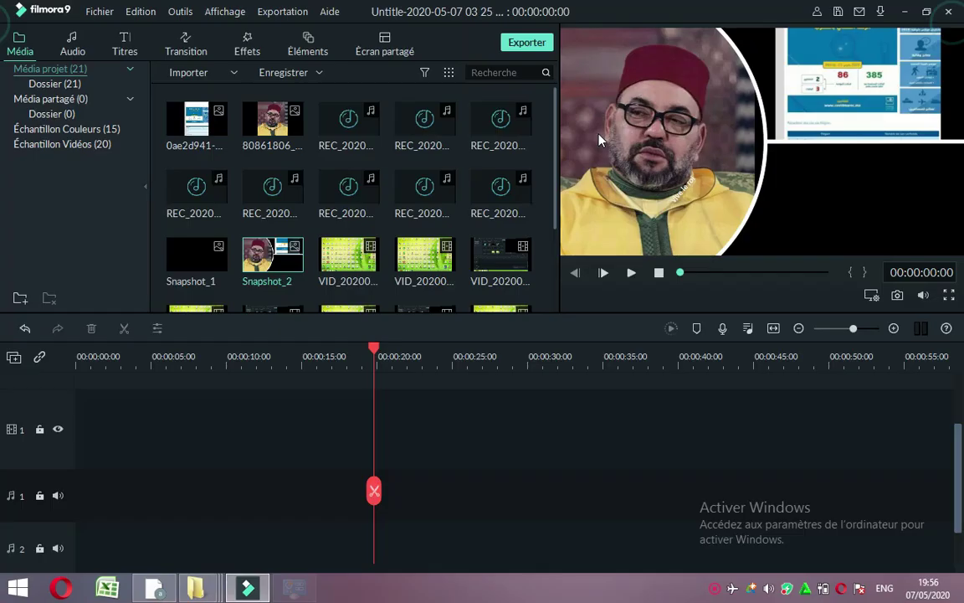
pyautogui.click(945, 7)
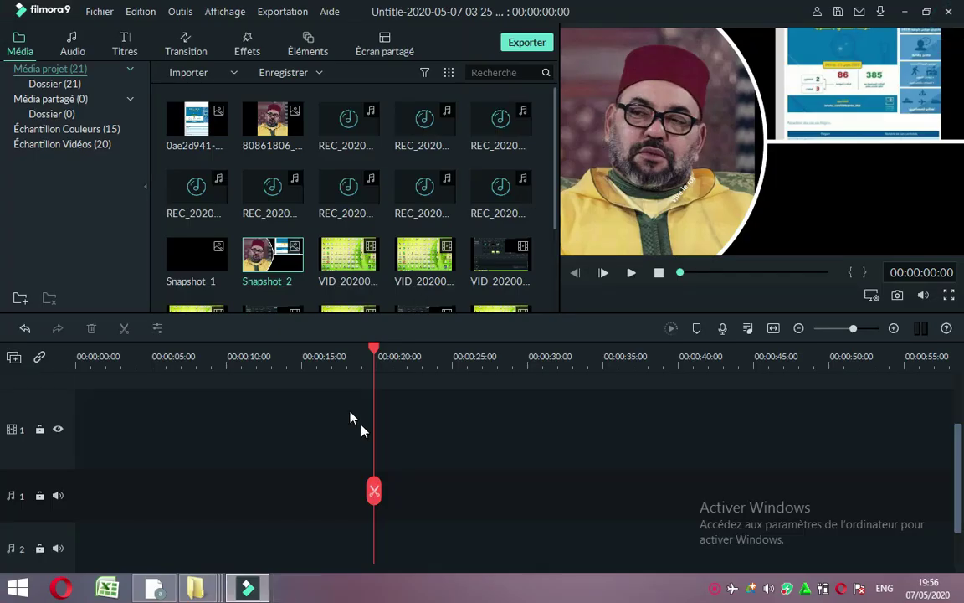
# Preview the VID_20200507_190723 clip and add it to the timeline, matching the project settings to 1280 x 800 23fps.
pyautogui.moveTo(286, 250)
pyautogui.click(368, 268)
pyautogui.doubleClick(368, 267)
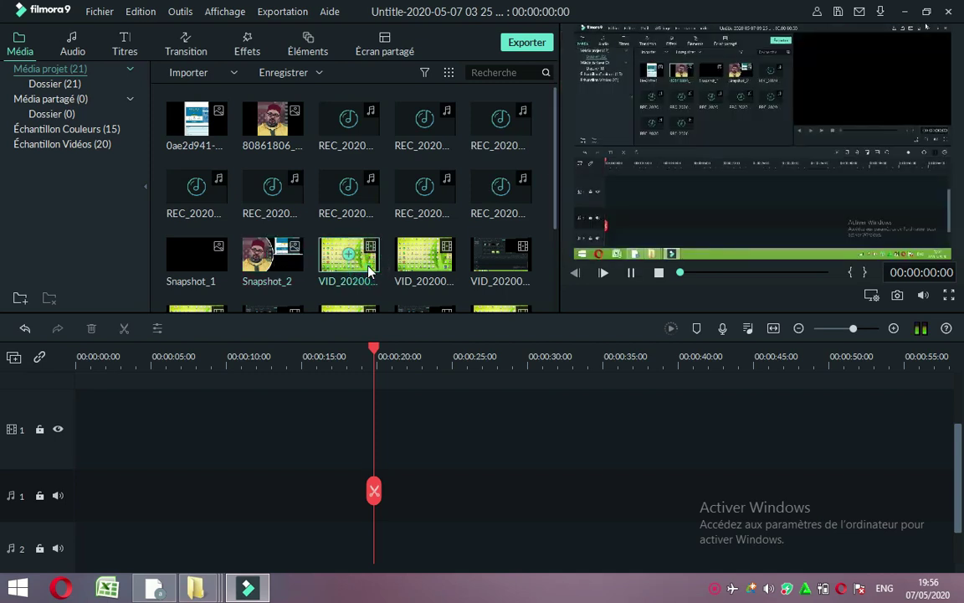
pyautogui.click(631, 272)
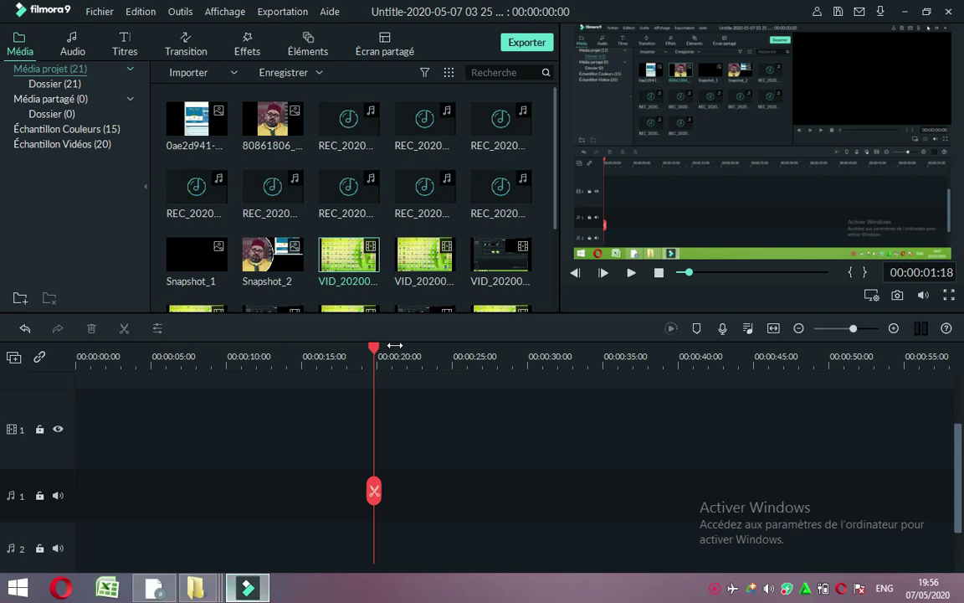
pyautogui.click(352, 258)
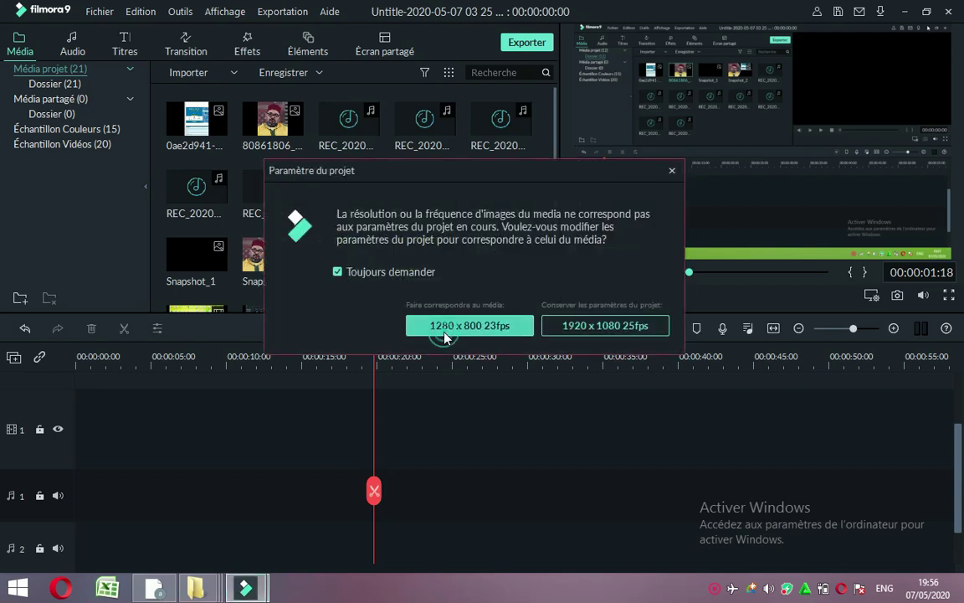
pyautogui.click(444, 337)
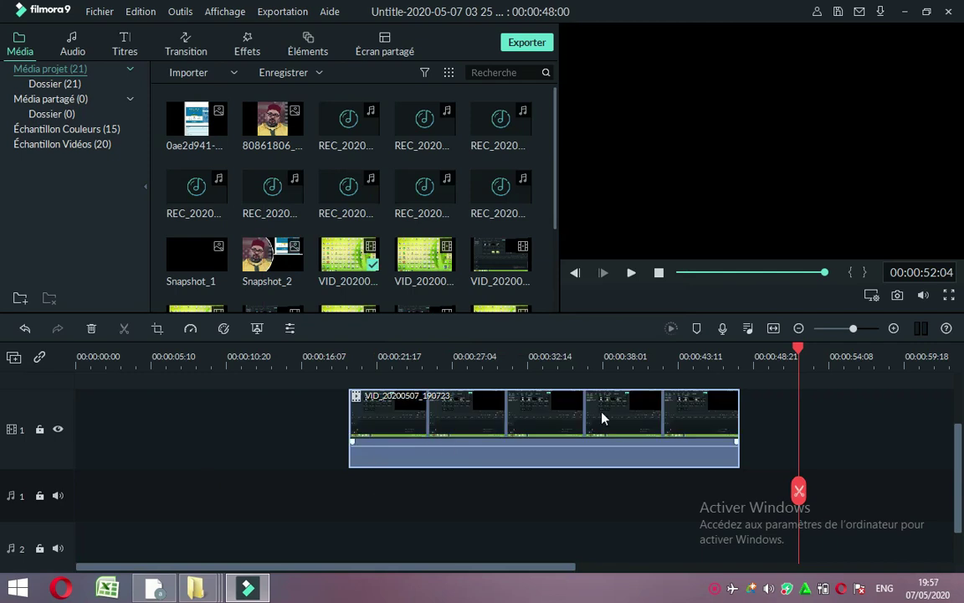
# Export the project locally as an MP4 named Ma vidéo to C:/Users/SONY/Desktop/youtube.
pyautogui.click(540, 43)
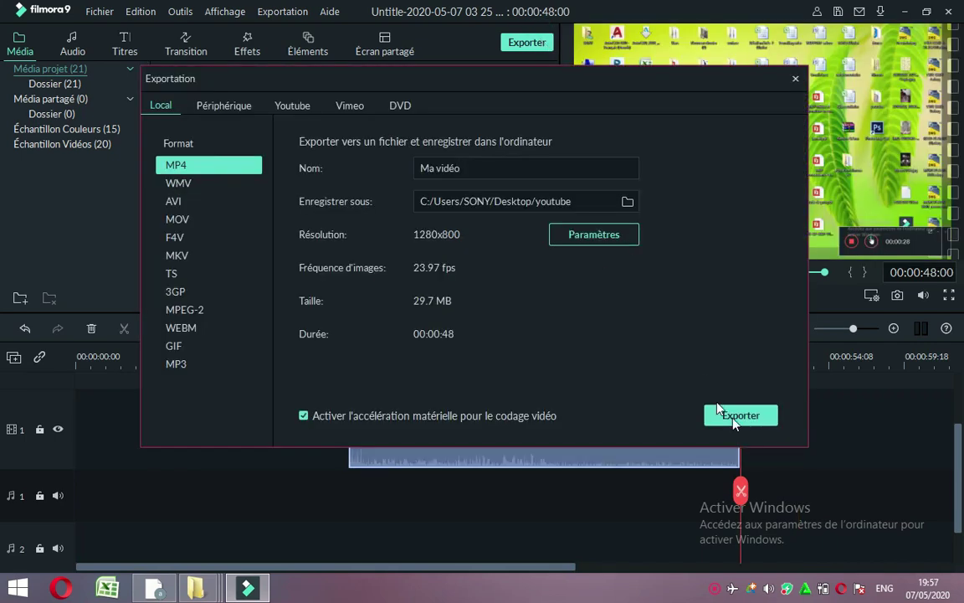
pyautogui.click(730, 417)
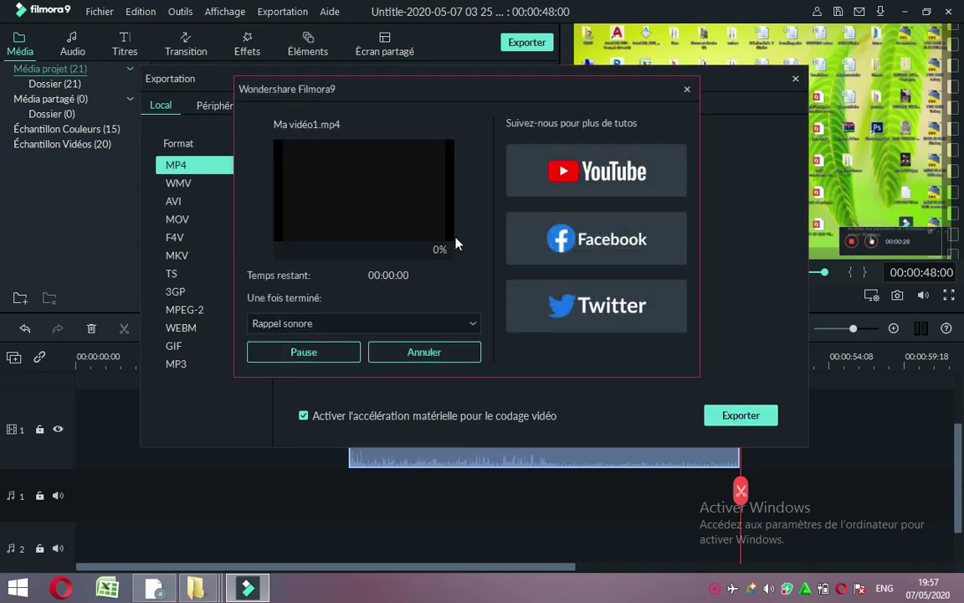